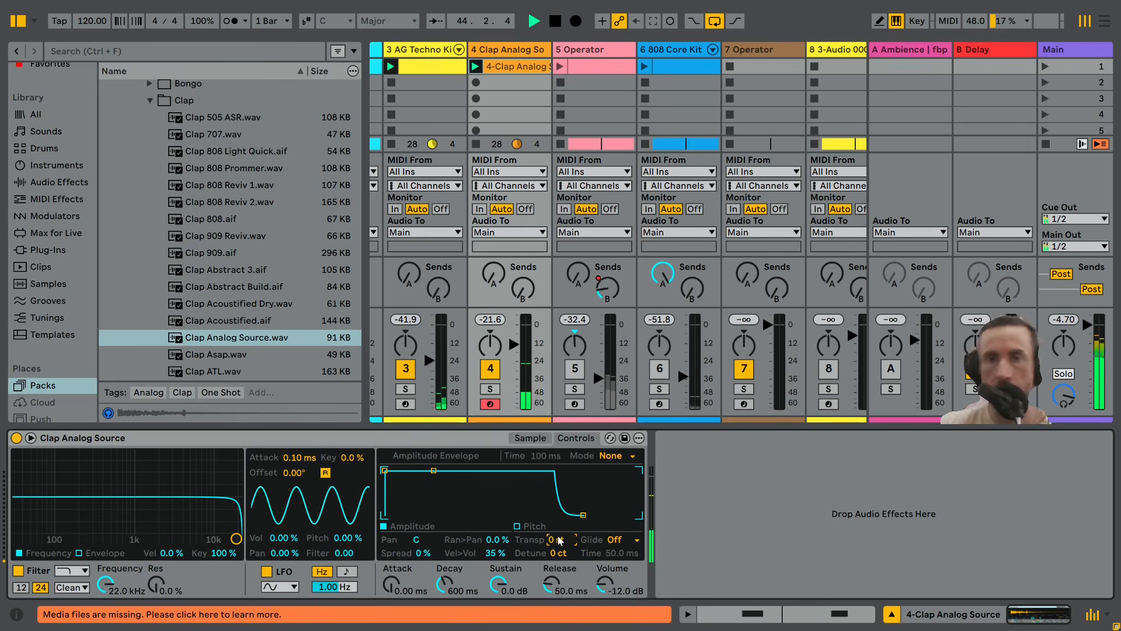
- Stop playback and insert a new MIDI track directly after the Clap Analog Source track
key(space)
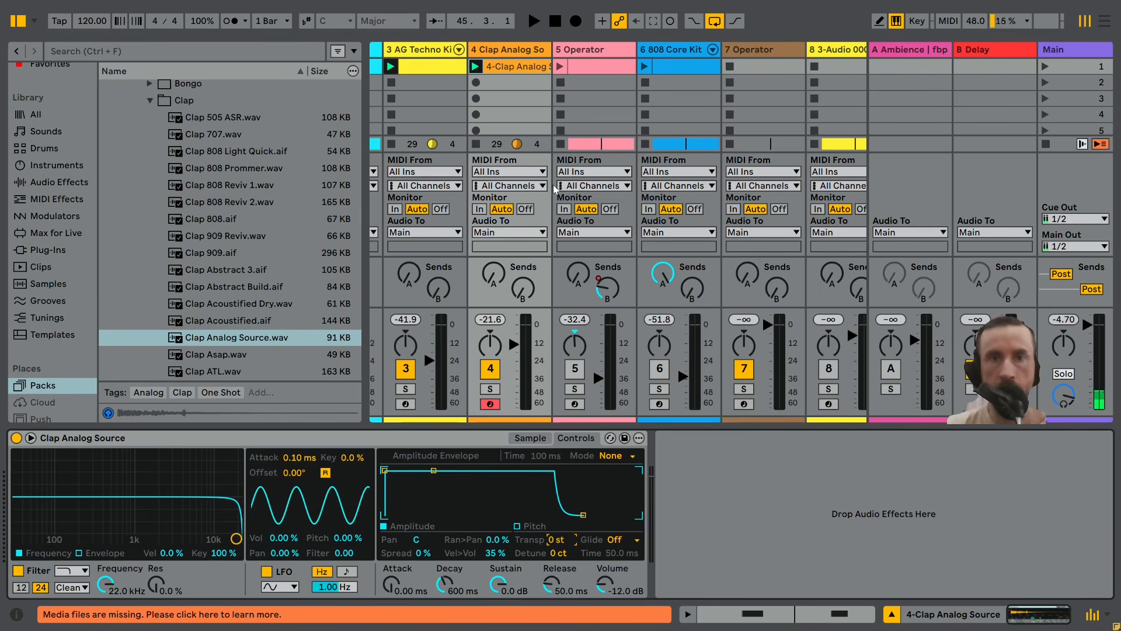
click(518, 51)
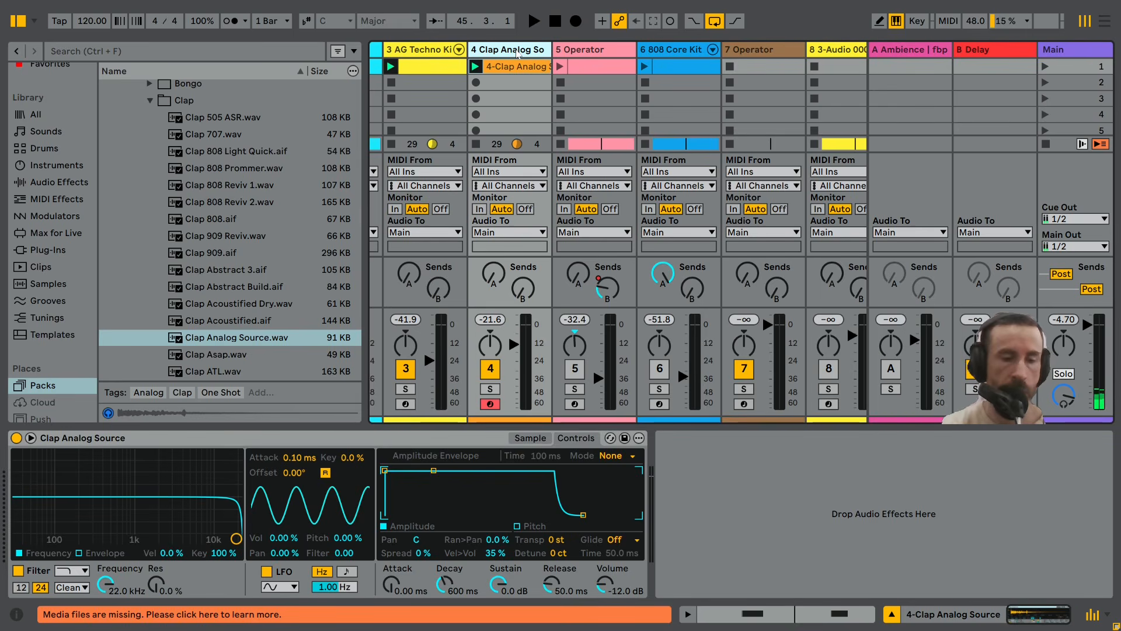
key(ctrl+shift+t)
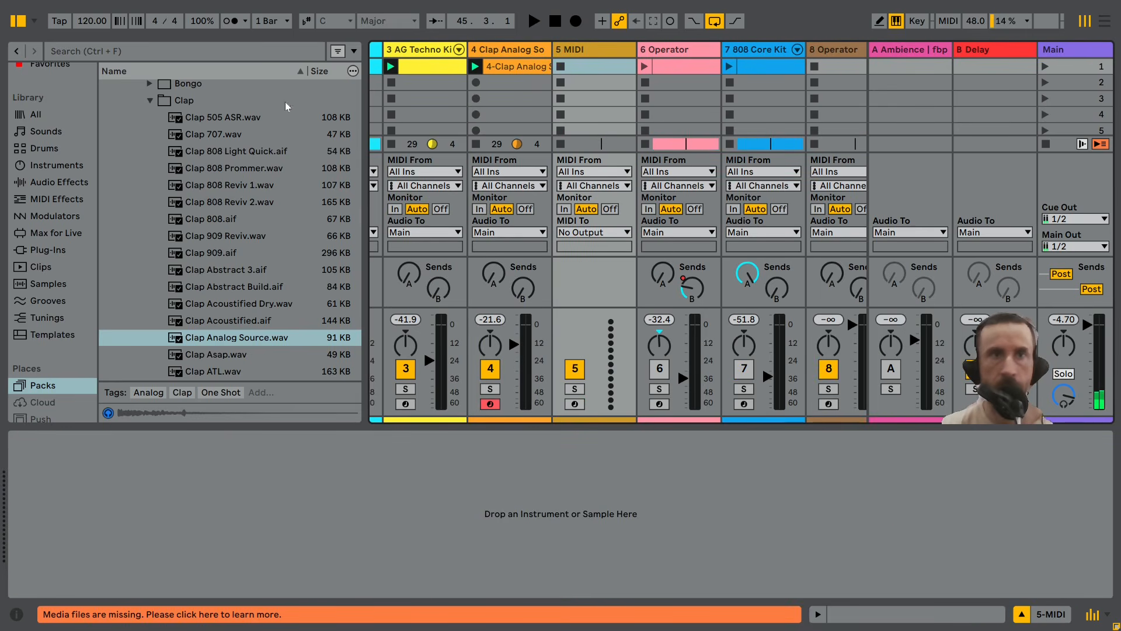
- Load the Operator instrument onto the new empty MIDI track 5
drag(447, 87, 851, 90)
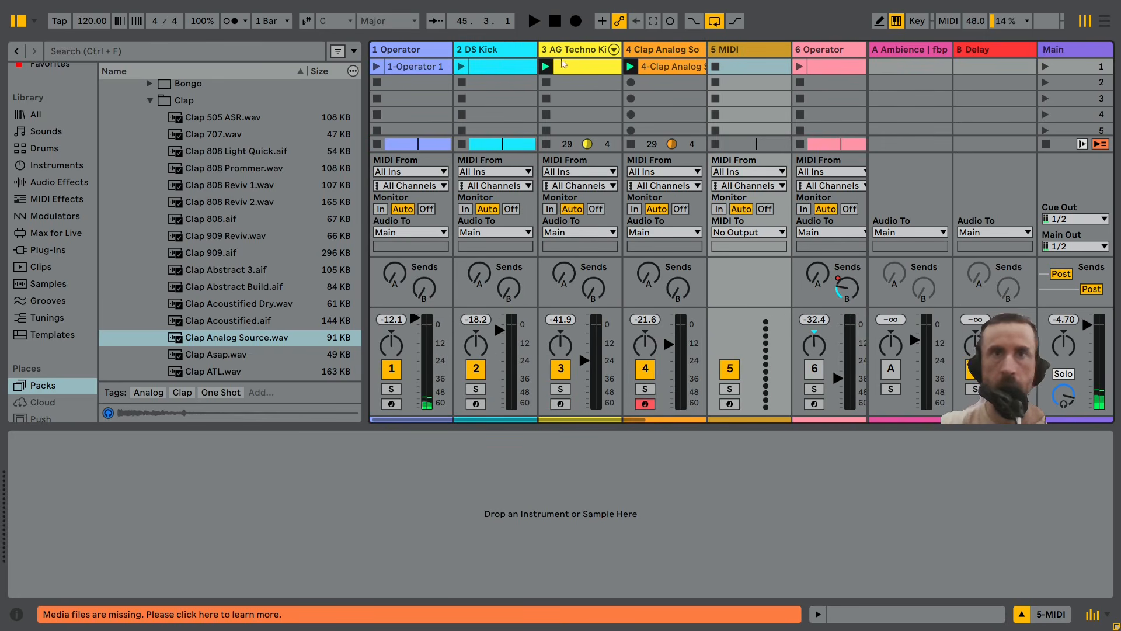
key(Tab)
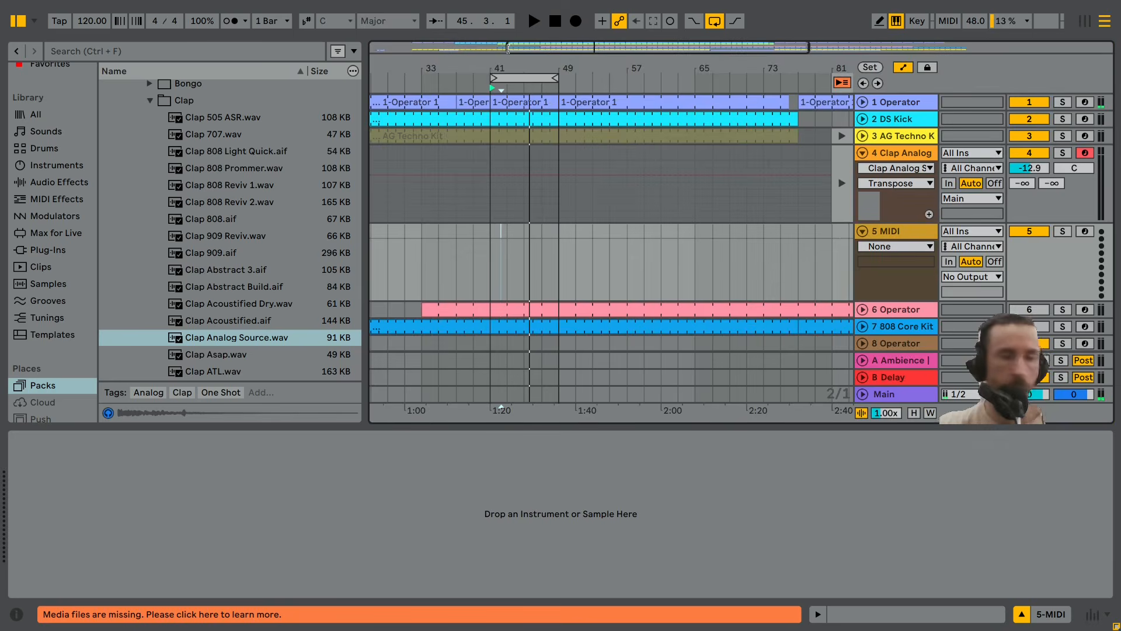
double_click(544, 103)
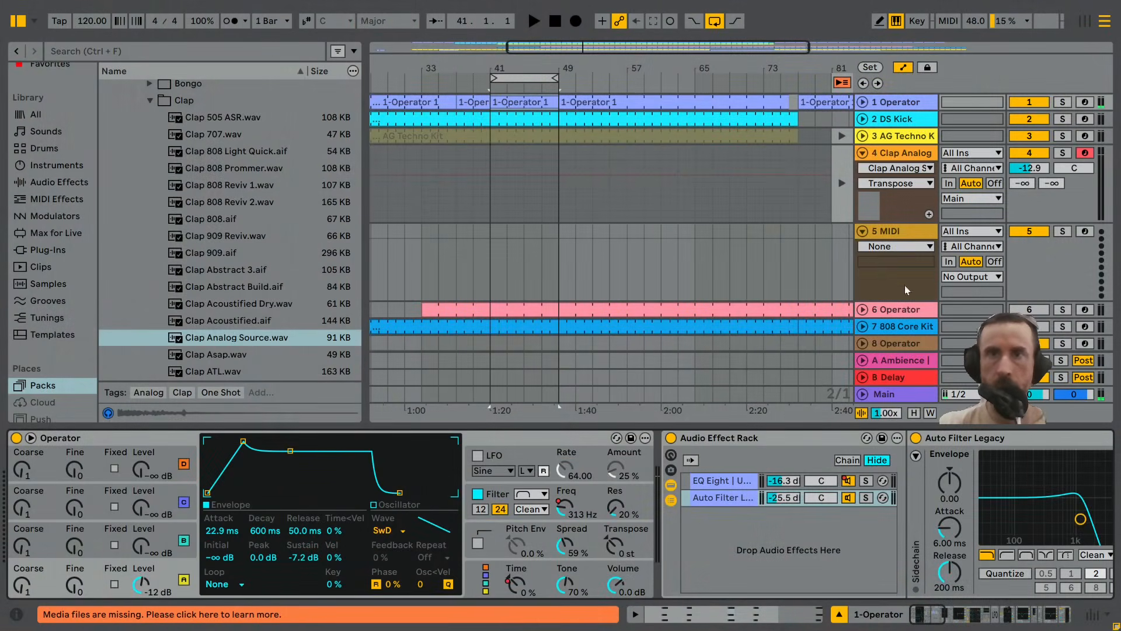
click(900, 235)
click(73, 167)
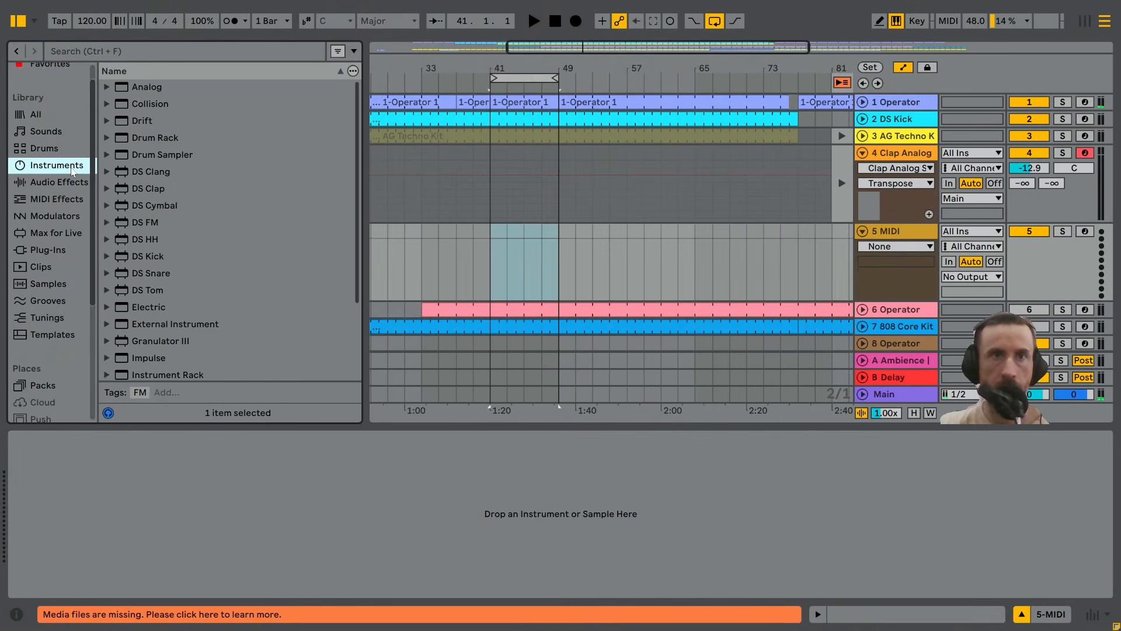
scroll(137, 261, down, 2)
drag(125, 302, 495, 252)
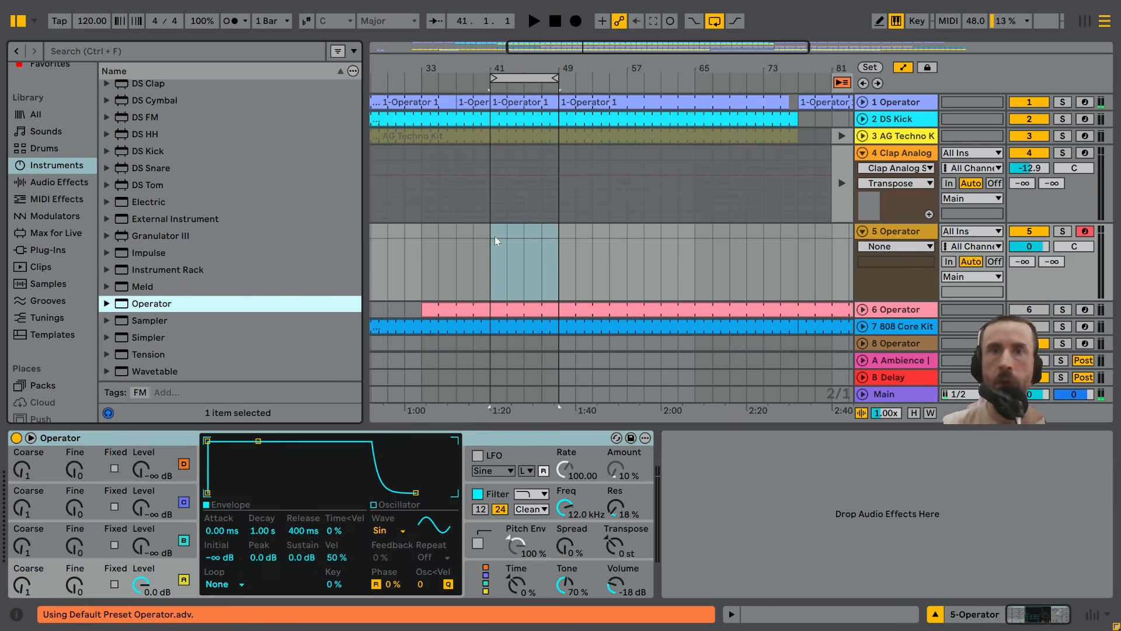
- Create a one-bar MIDI clip in track 5's first slot with a single full-bar note at E1
key(Tab)
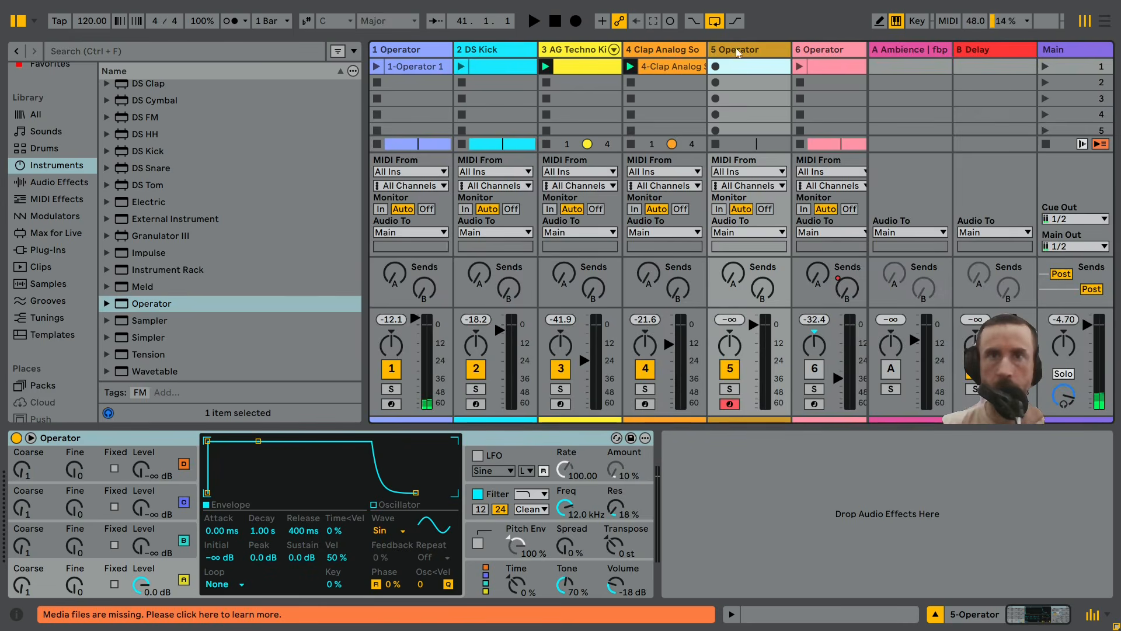
double_click(742, 67)
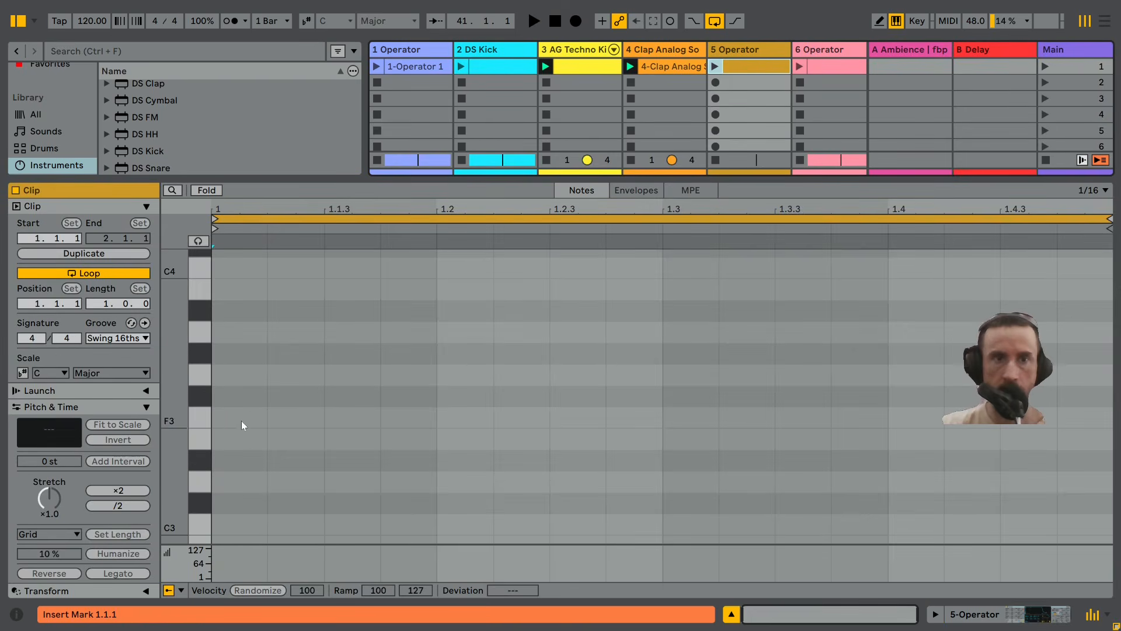
double_click(263, 442)
drag(263, 442, 1095, 464)
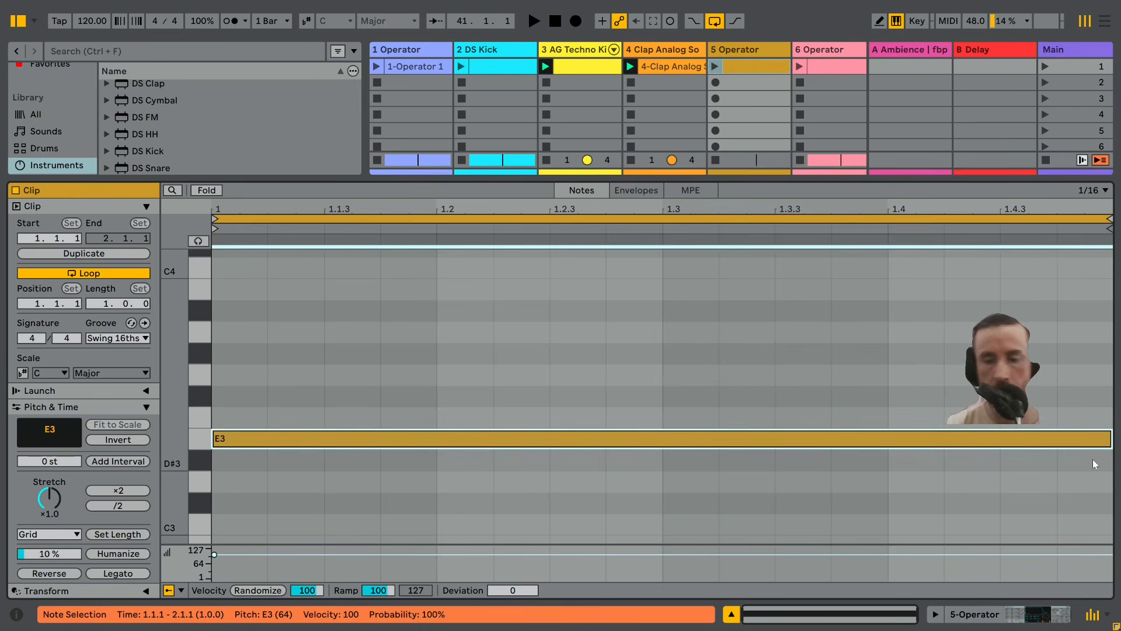
key(shift+Down)
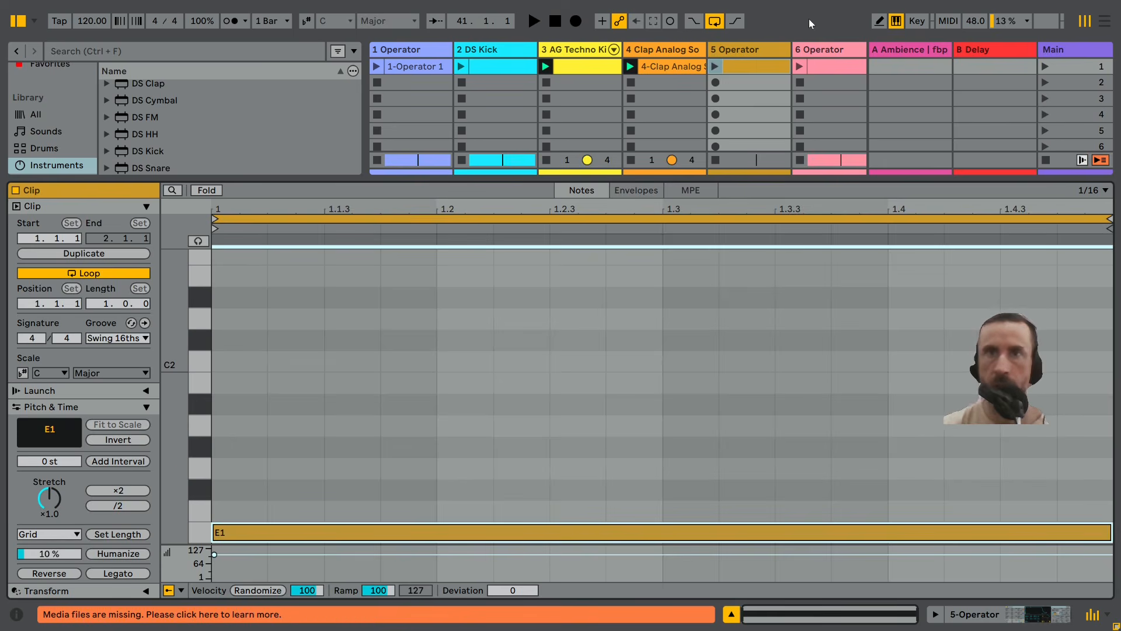
- Launch the new clip and lower the volume of the track 5 Operator
click(716, 67)
drag(669, 178, 701, 394)
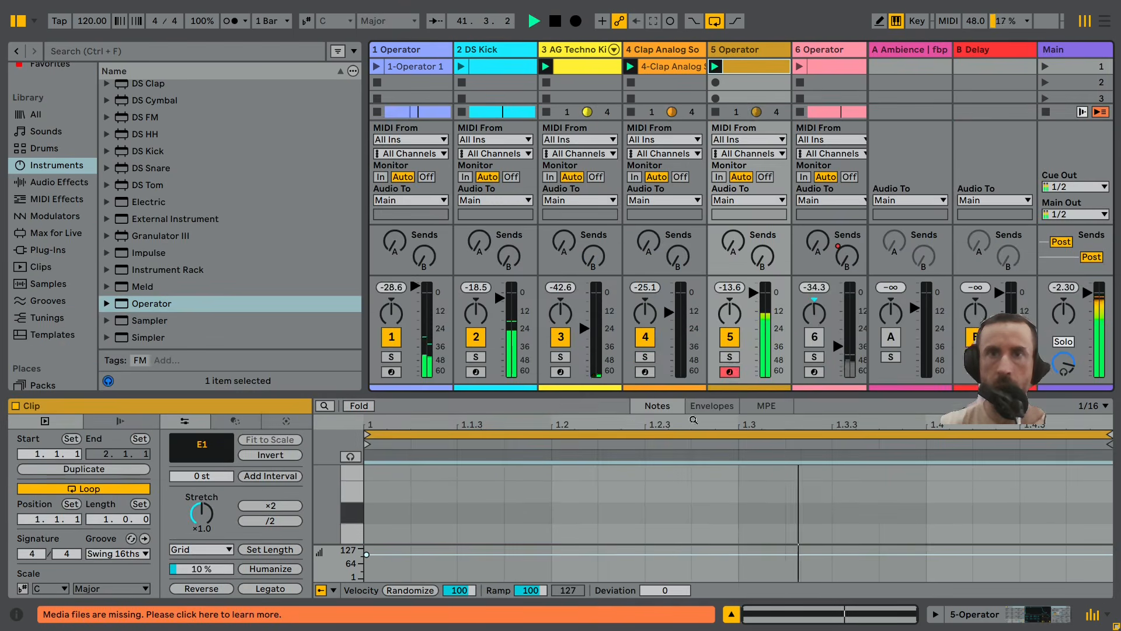
drag(746, 315, 746, 348)
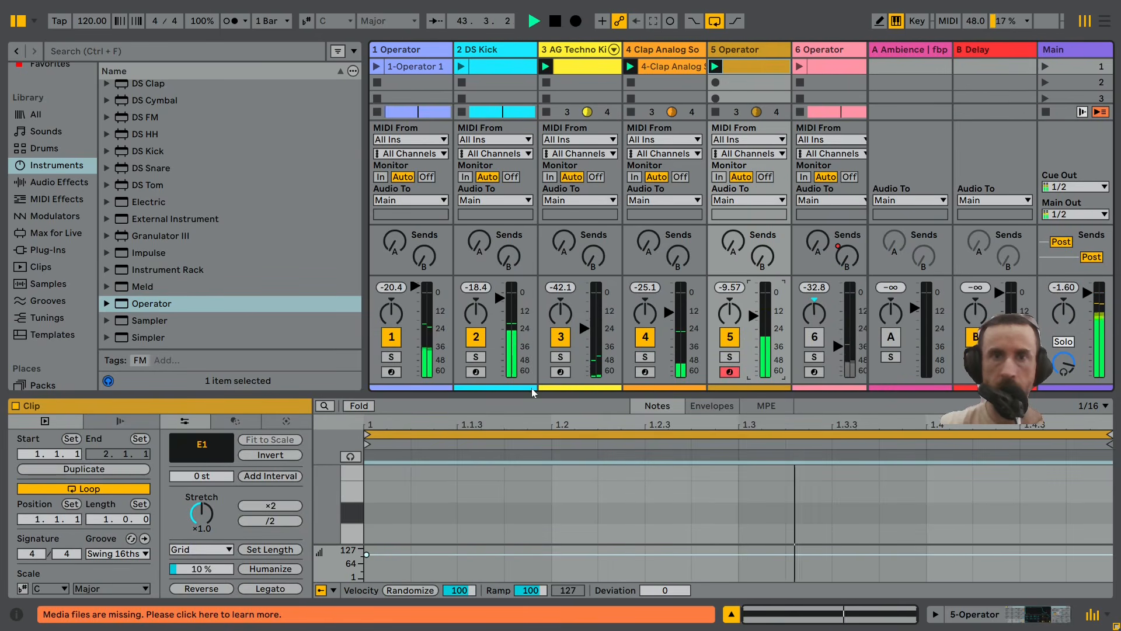
- Transpose the full-bar note in the Operator clip down an octave to E0
drag(532, 395, 528, 242)
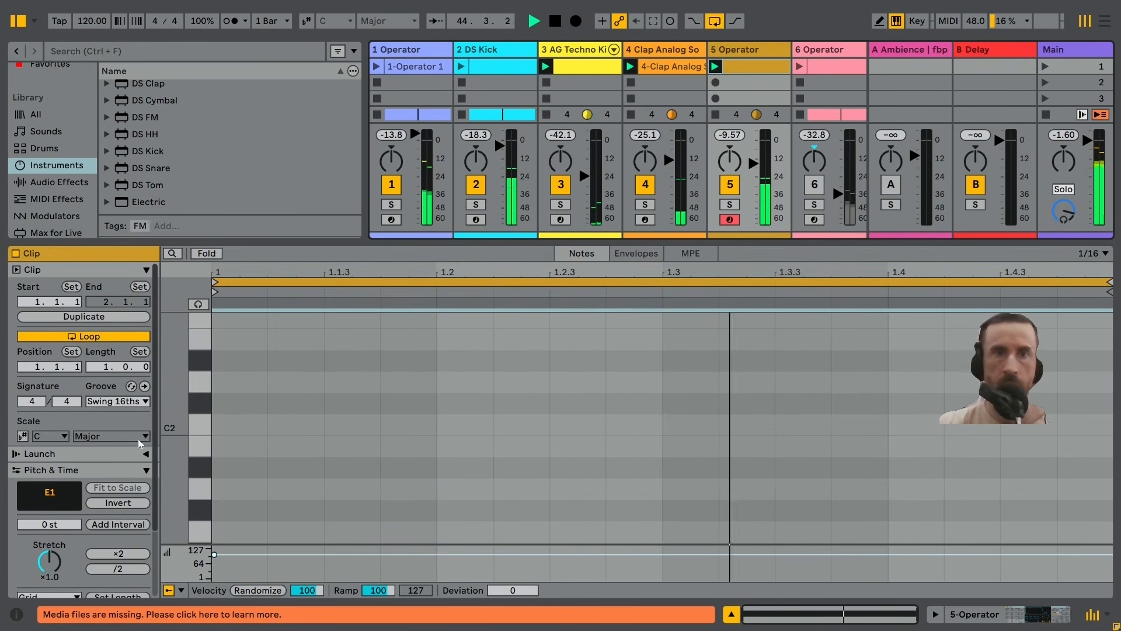
scroll(426, 458, down, 3)
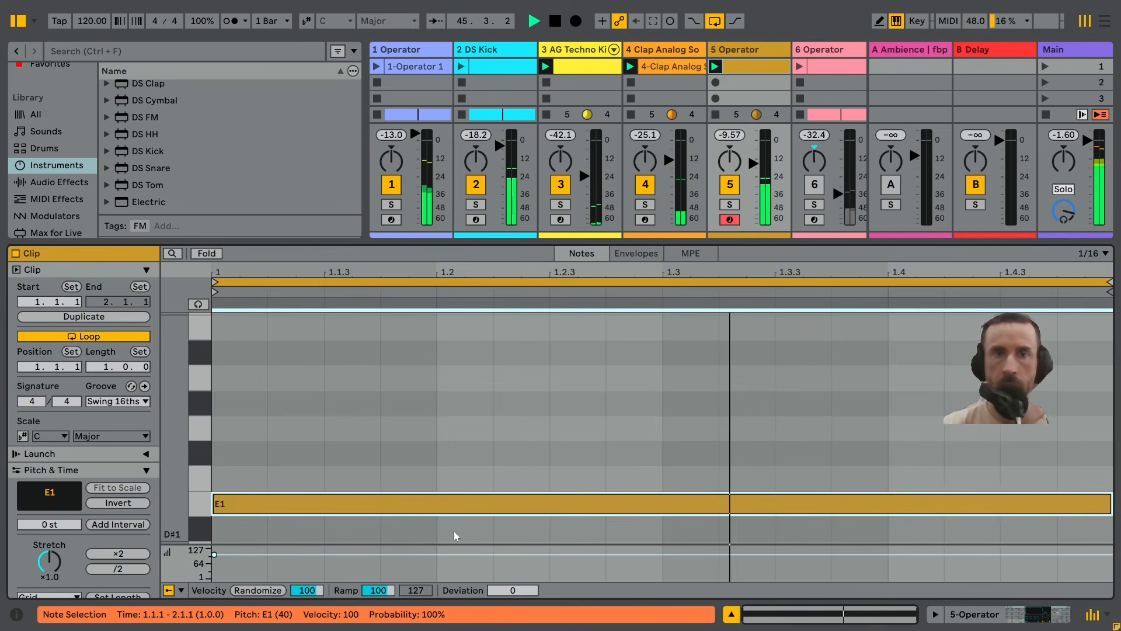
key(shift+Down)
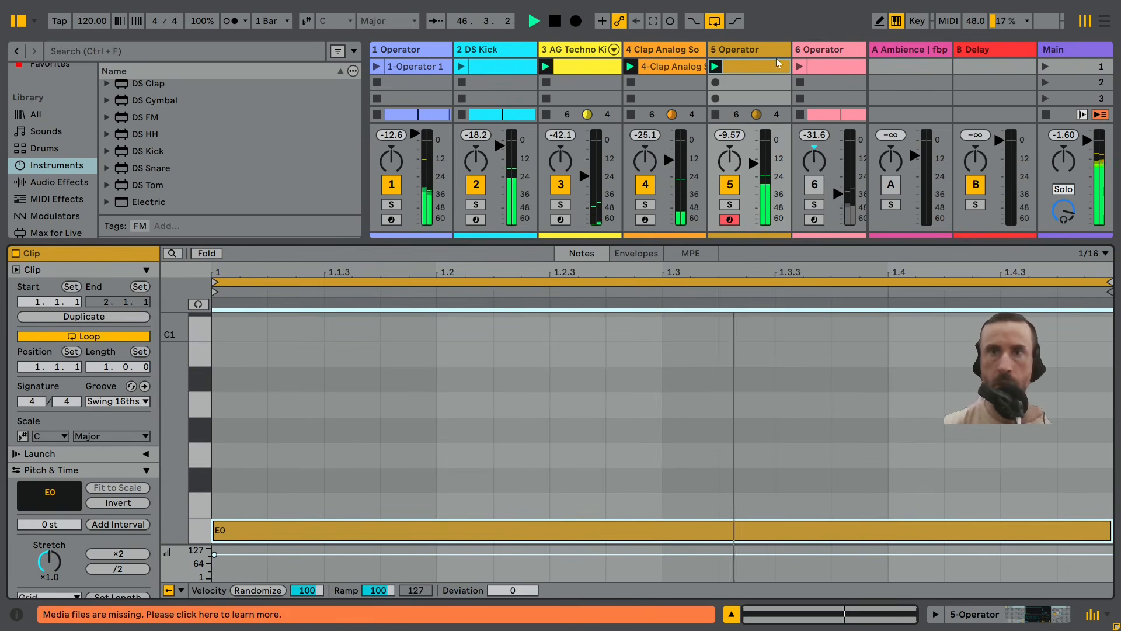
- Solo the track 5 Operator, lower its volume slightly, and turn the solo off again
click(729, 204)
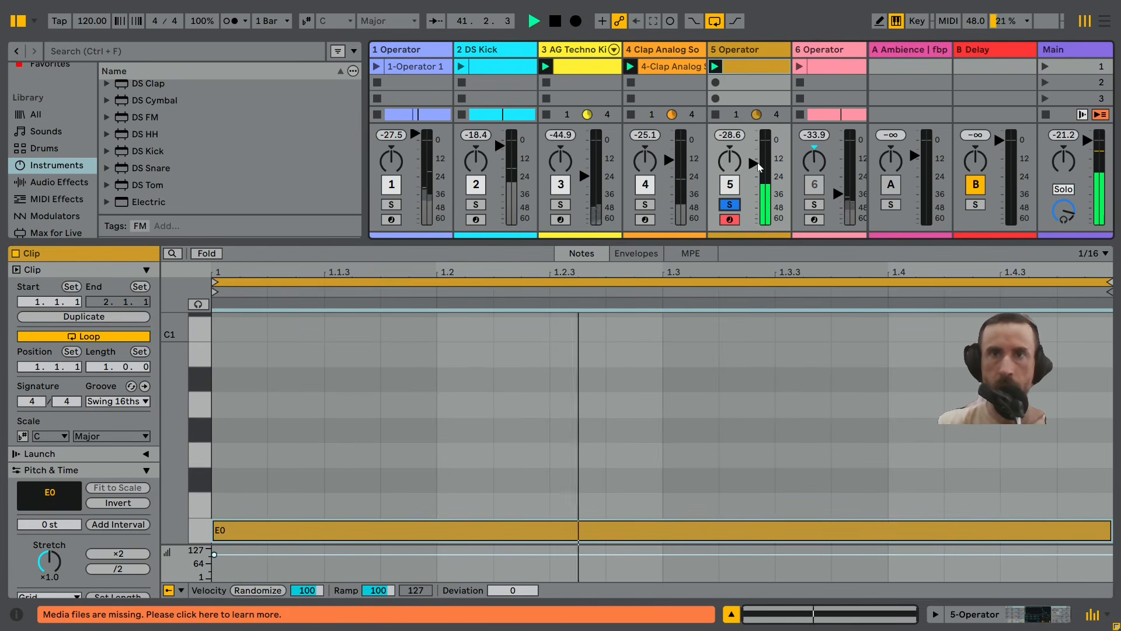
drag(754, 158, 754, 170)
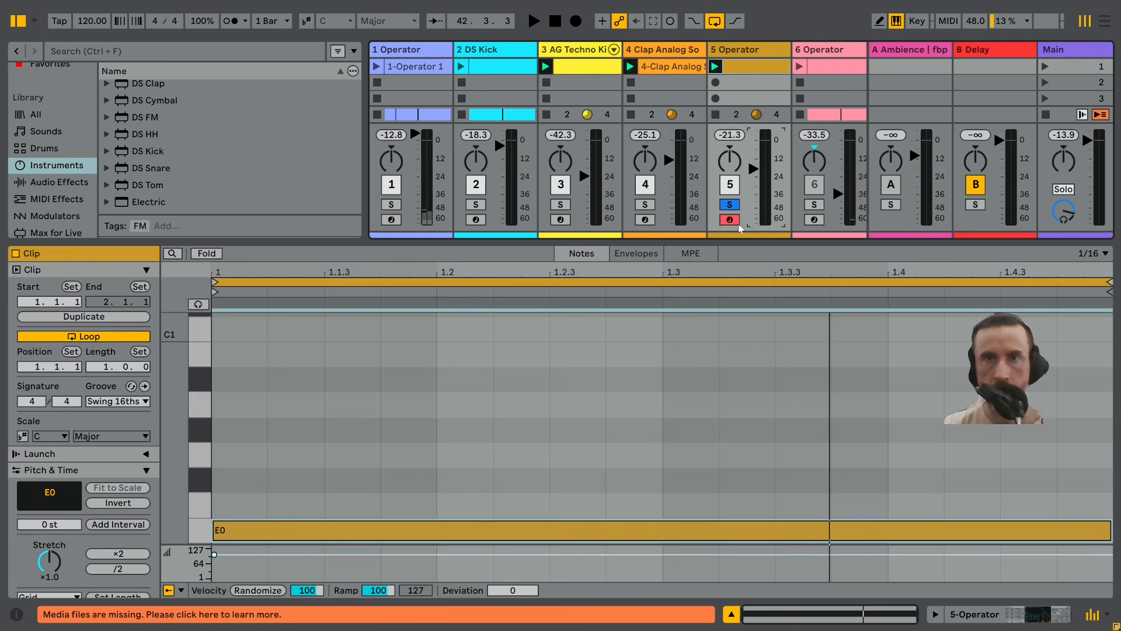
click(746, 56)
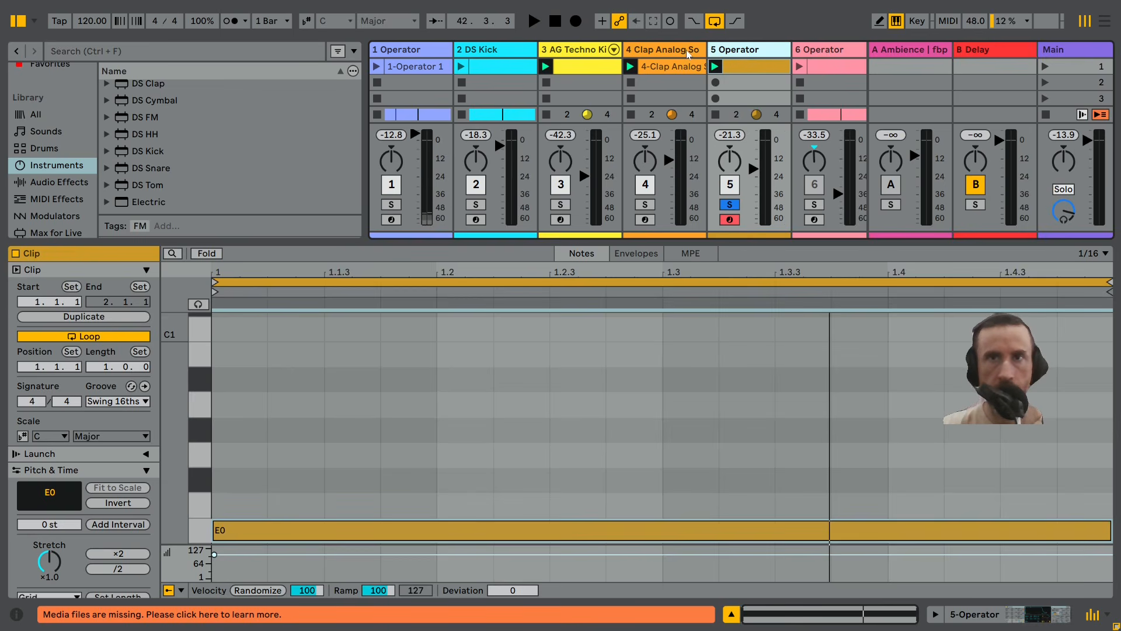
click(724, 205)
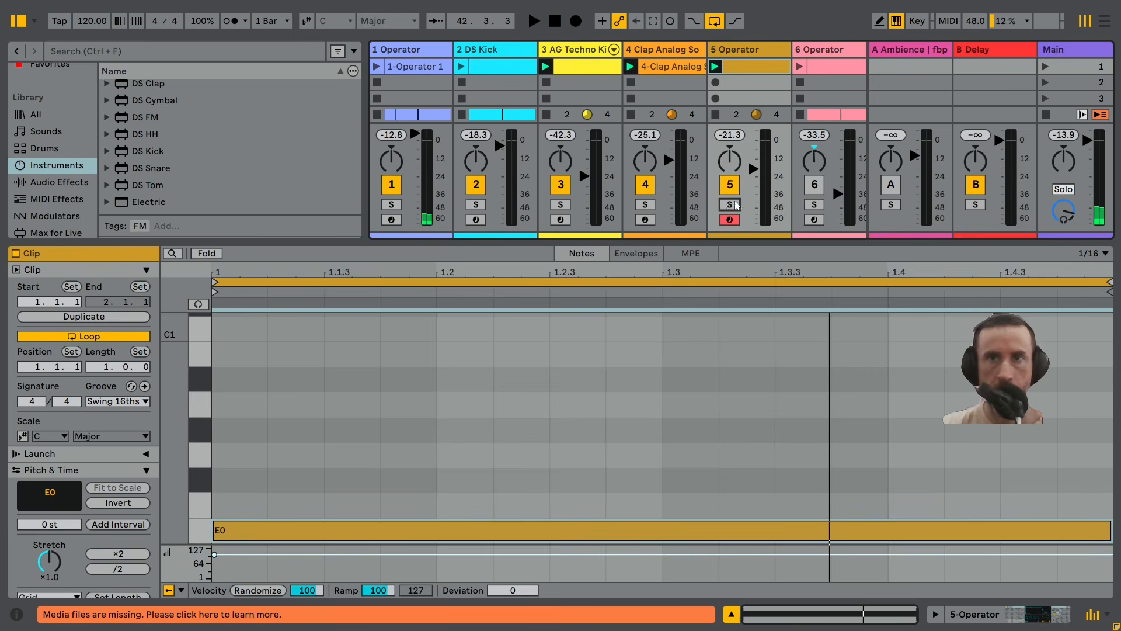
- Group the Clap Analog Source and Operator tracks together and solo the group
click(726, 53)
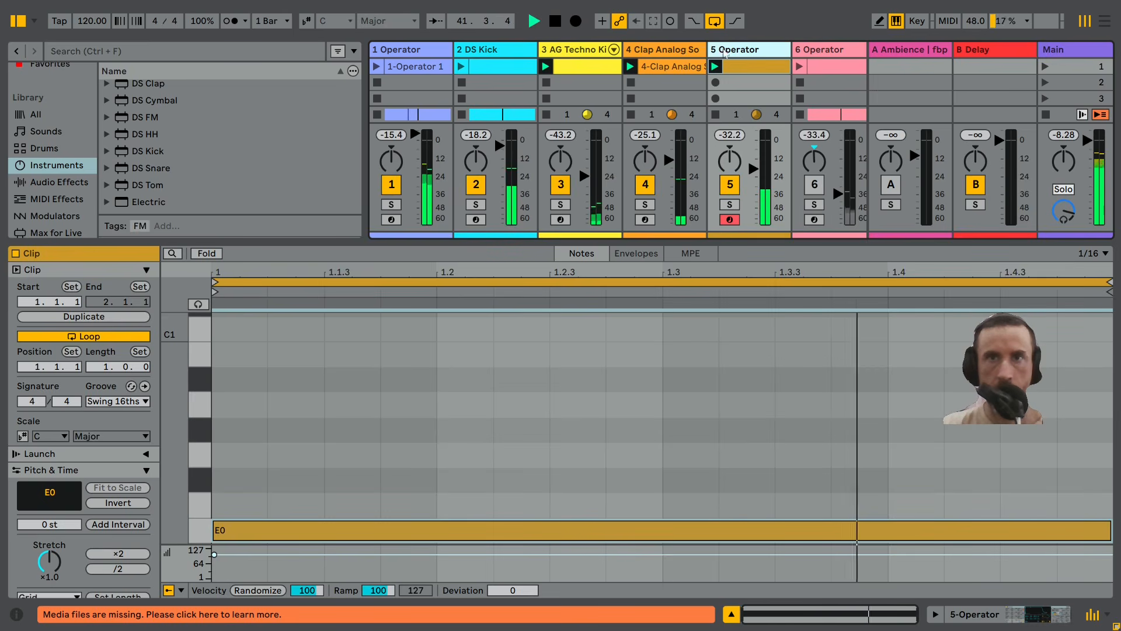
shift+click(681, 56)
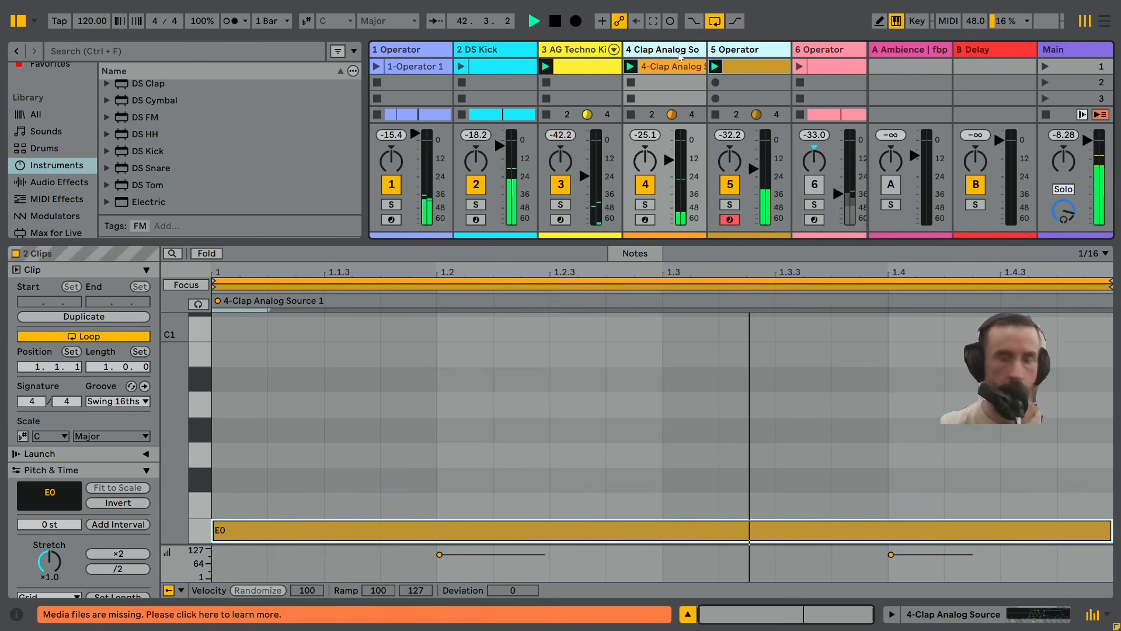
key(ctrl+g)
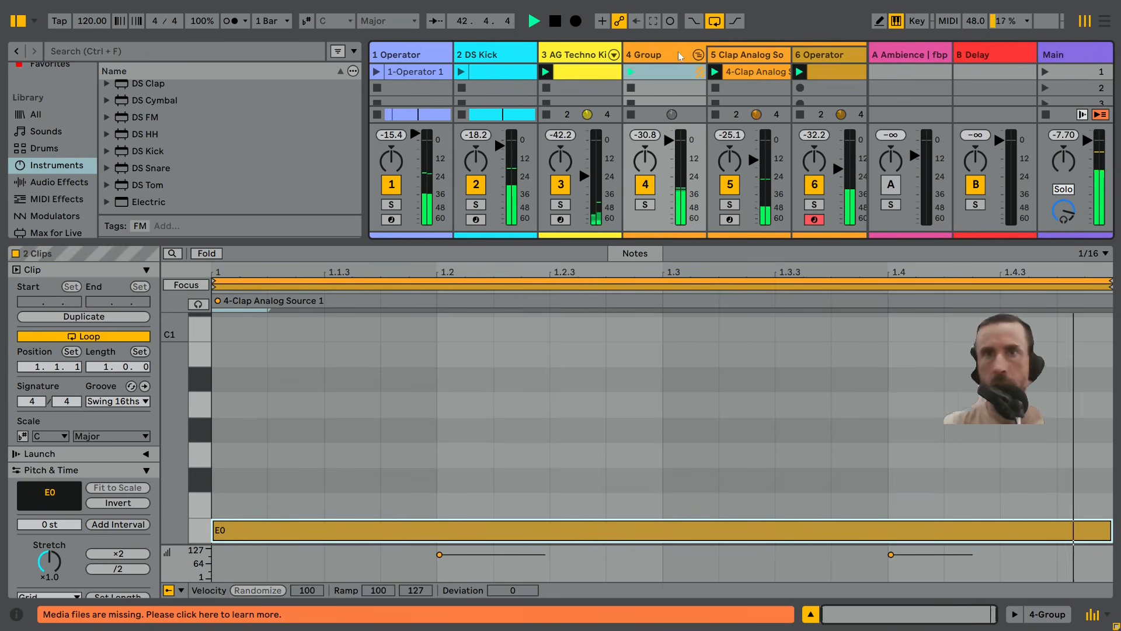
click(645, 204)
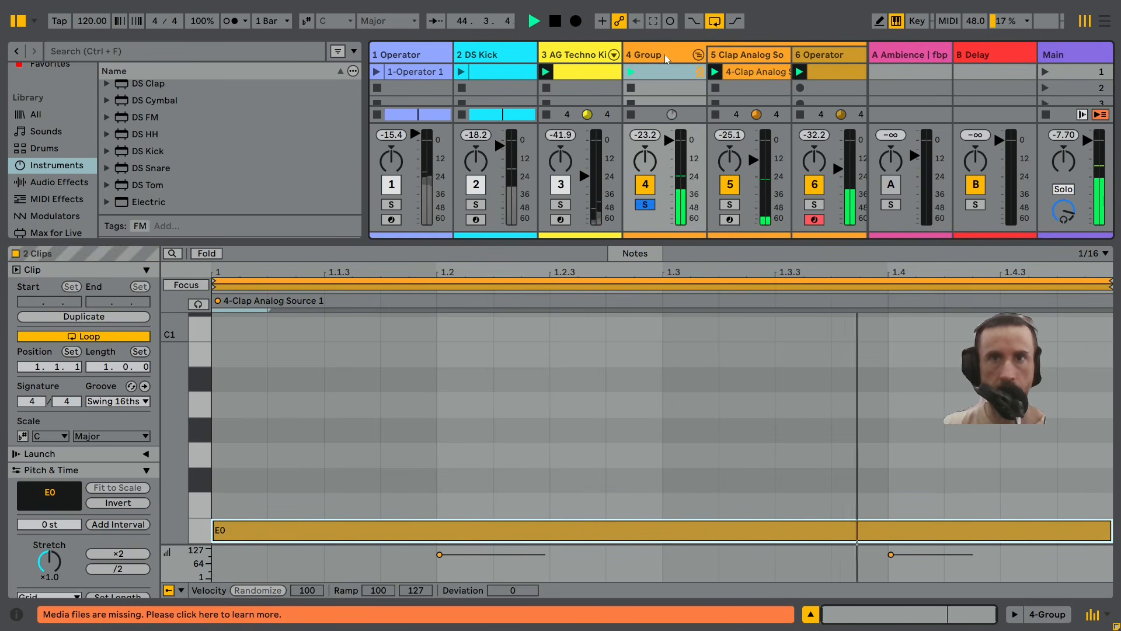
- Add the Roar audio effect to the group track and set its routing to Single
key(shift+Tab)
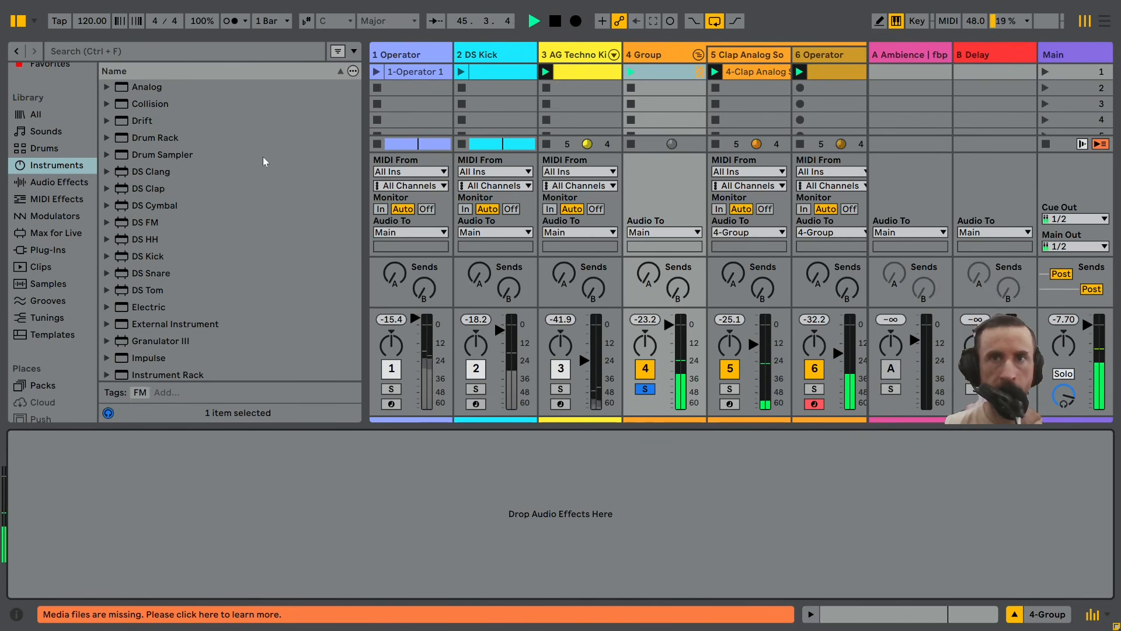
click(77, 188)
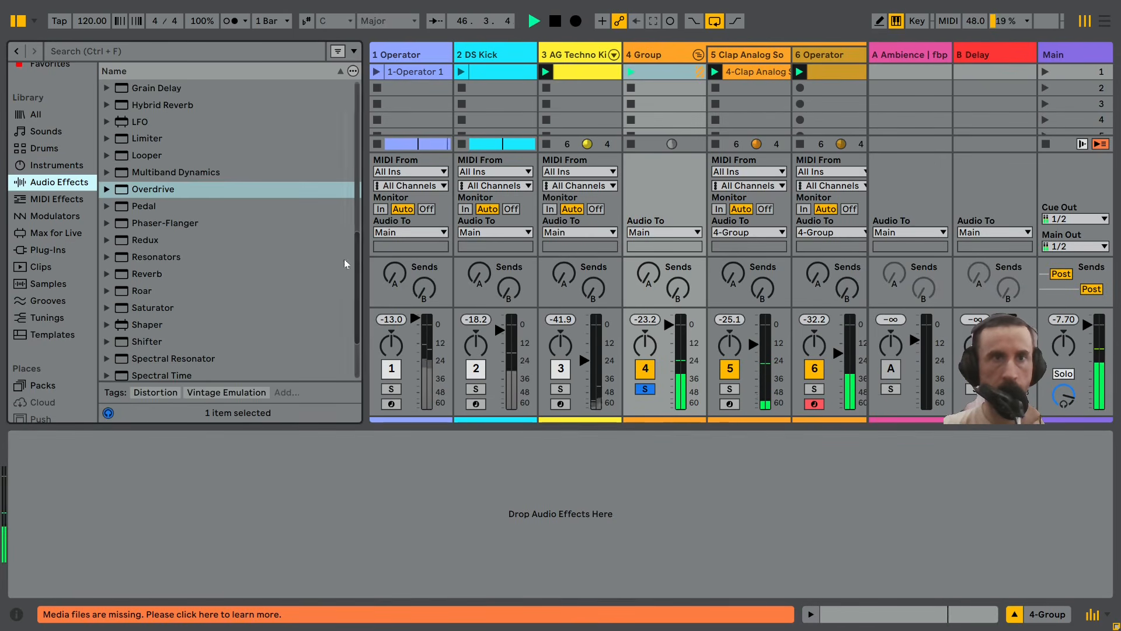
scroll(238, 276, down, 3)
scroll(181, 291, up, 3)
drag(144, 294, 177, 574)
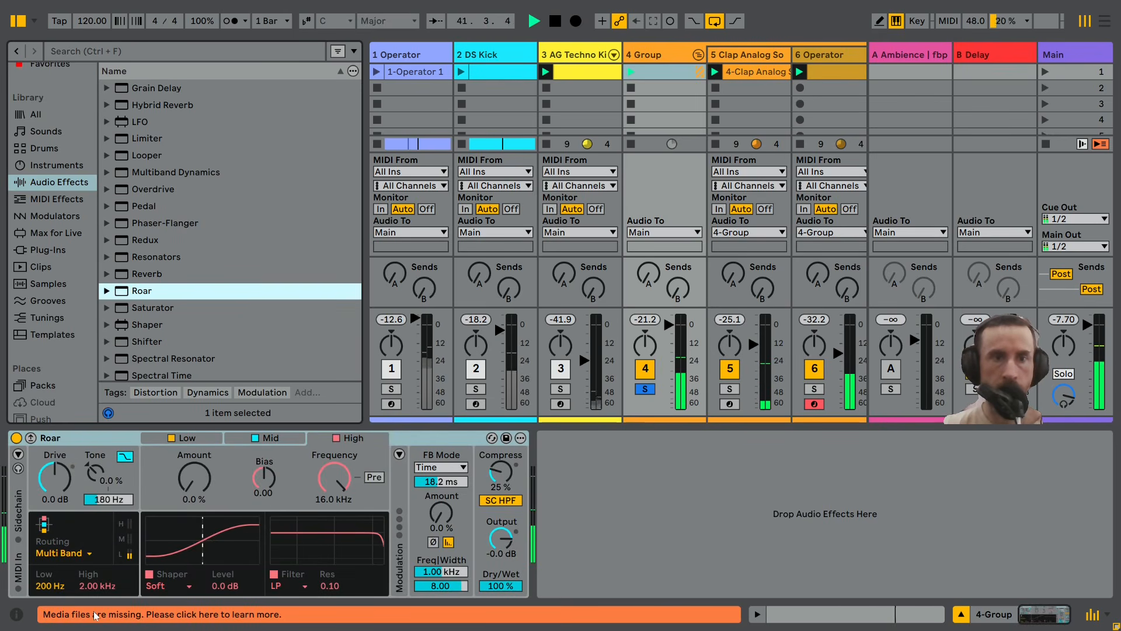
click(55, 555)
click(63, 465)
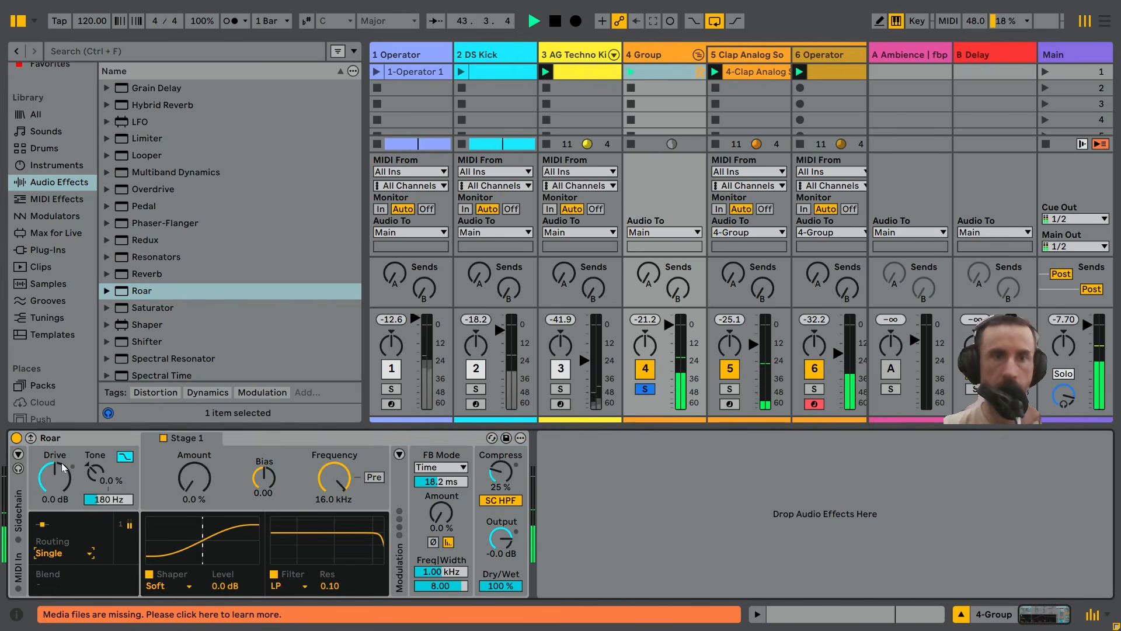
- Set Roar's shaper Amount to 94 %, Drive to 10 dB, Compress to 62 % and Output to -14 dB
drag(198, 489, 199, 444)
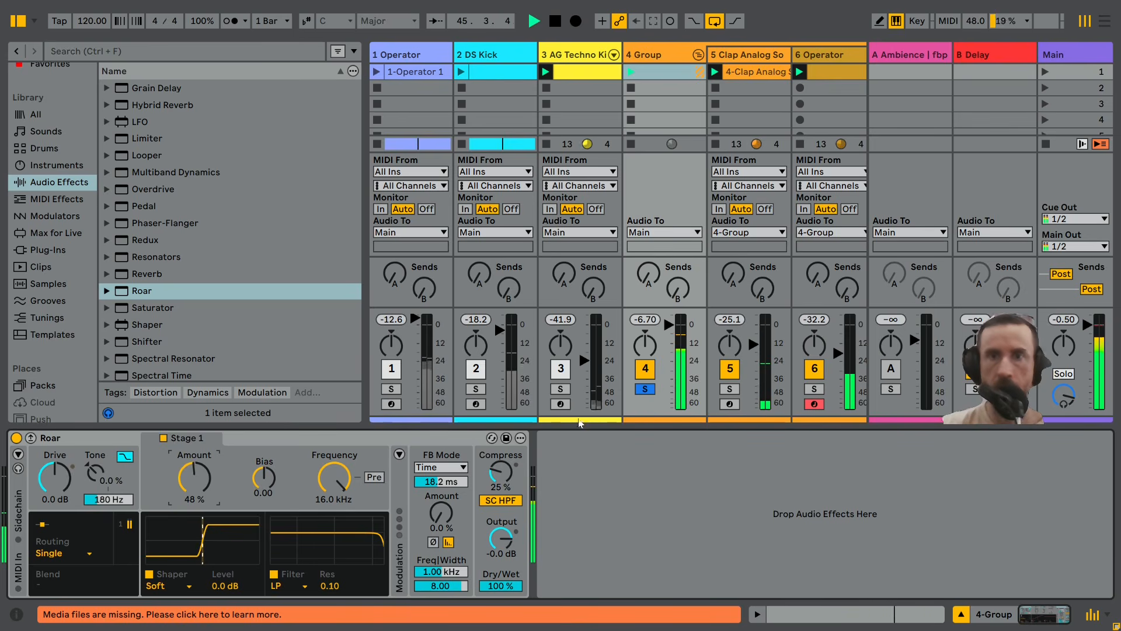
mouse_move(501, 537)
mouse_down()
mouse_move(501, 561)
mouse_move(505, 523)
mouse_up()
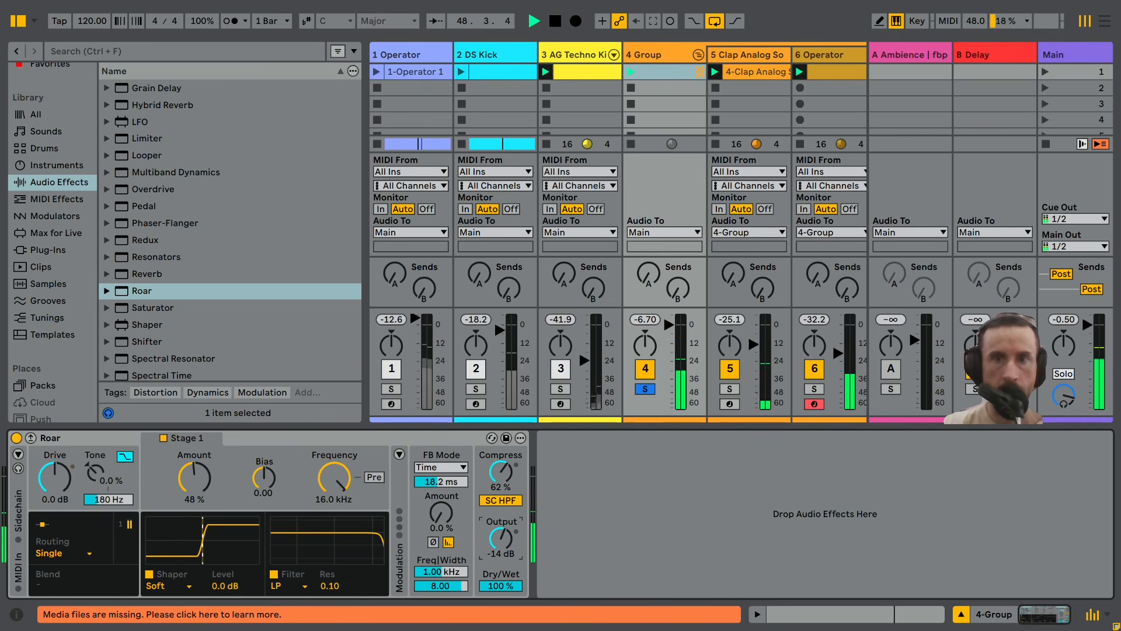
drag(194, 478, 194, 441)
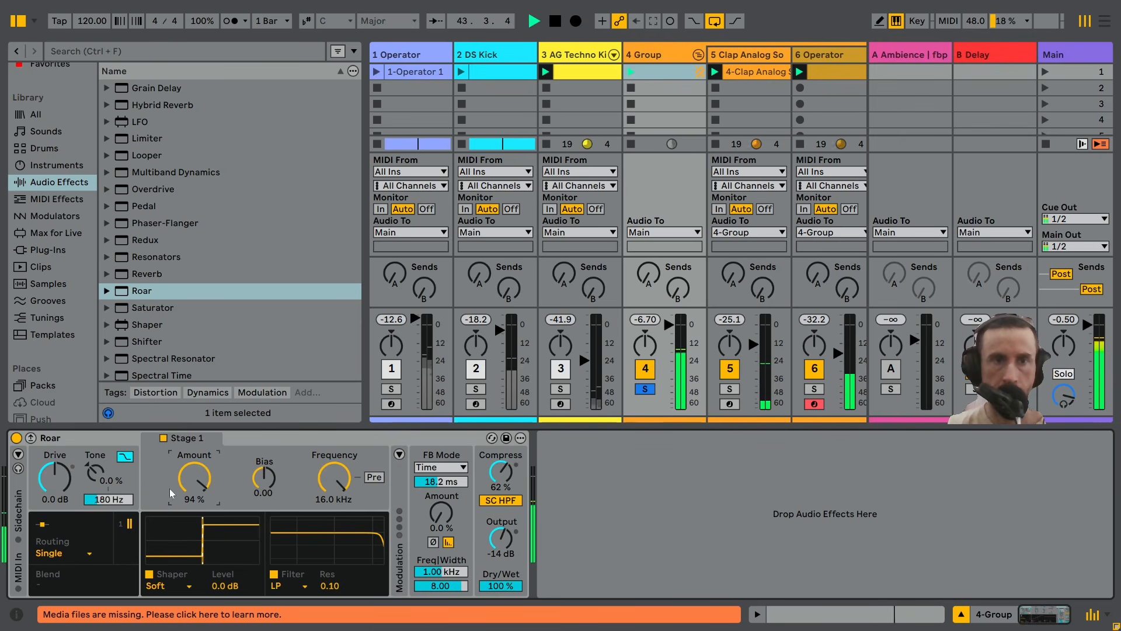
drag(54, 478, 54, 464)
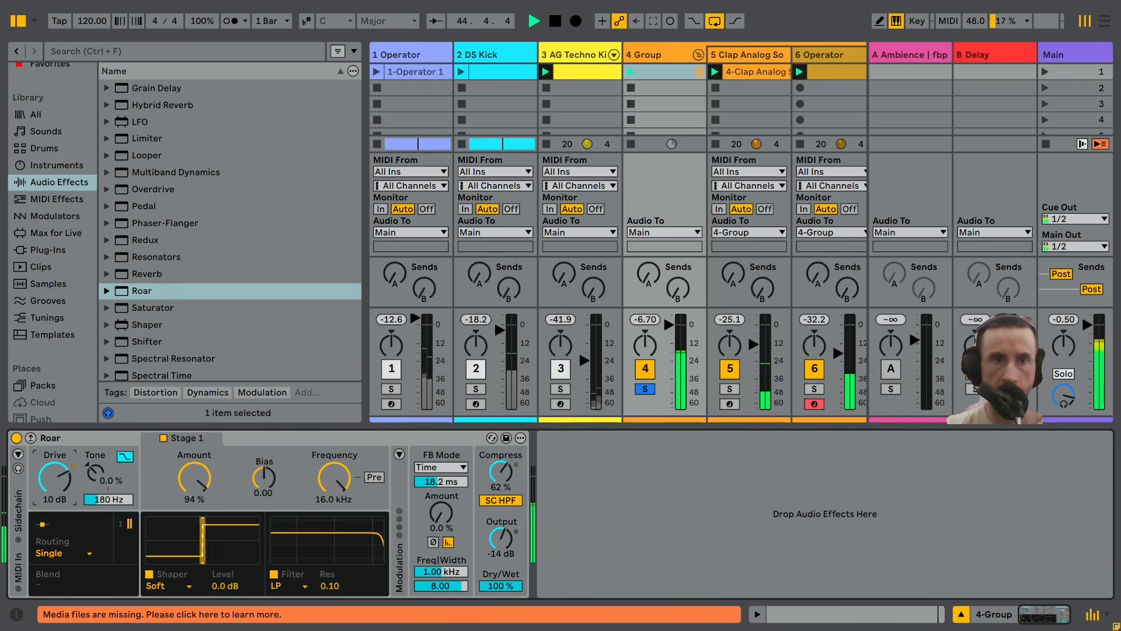
- Change Roar's Stage 1 shaper type to Digital Clip
click(167, 586)
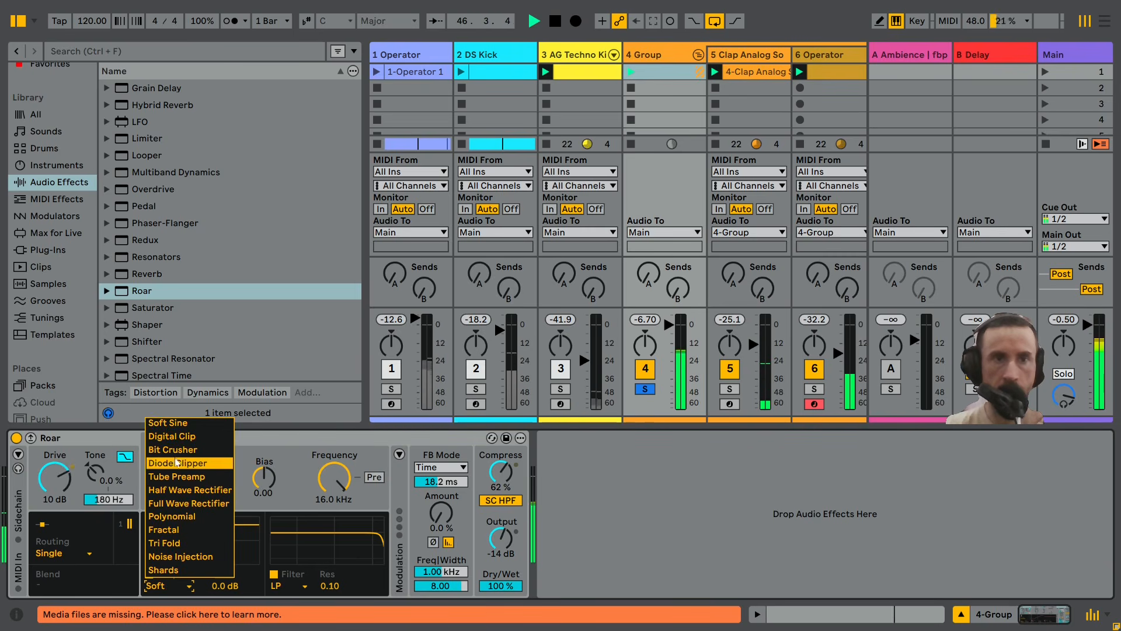
click(172, 436)
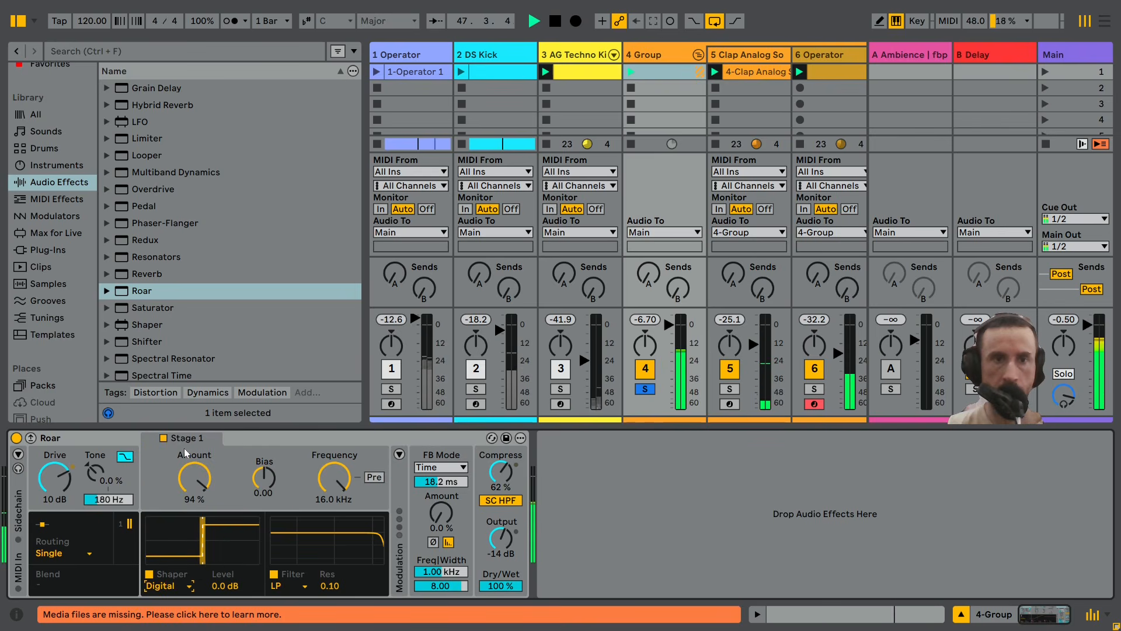
- Try the Soft Sine and Tube Preamp shaper types in Roar's Stage 1, and return the shaper to Digital Clip
click(168, 585)
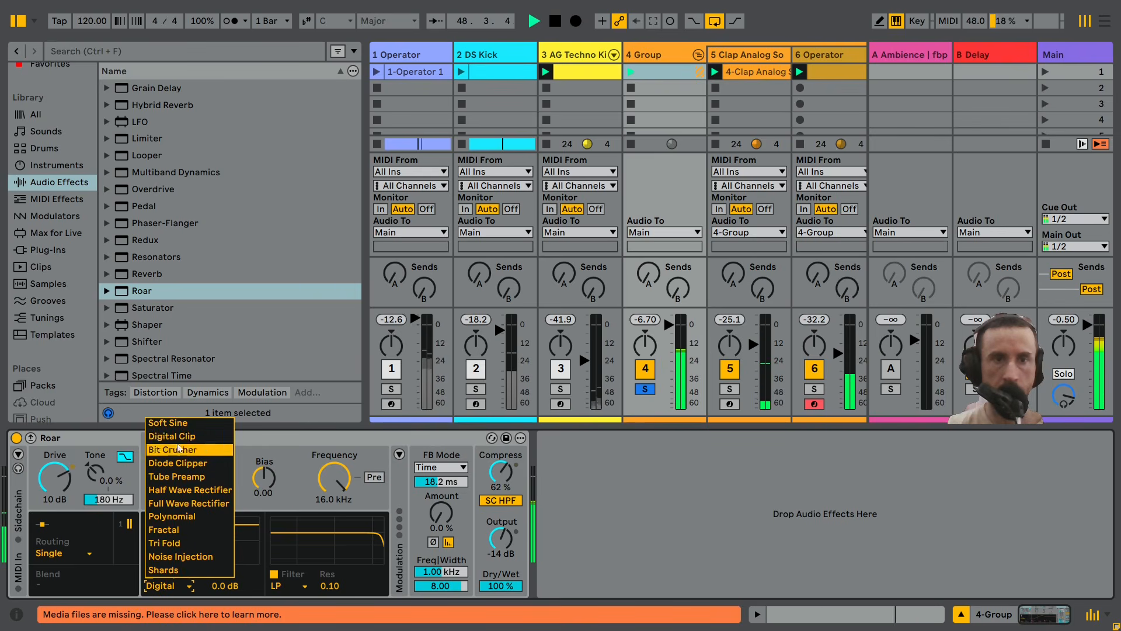
click(172, 424)
click(167, 589)
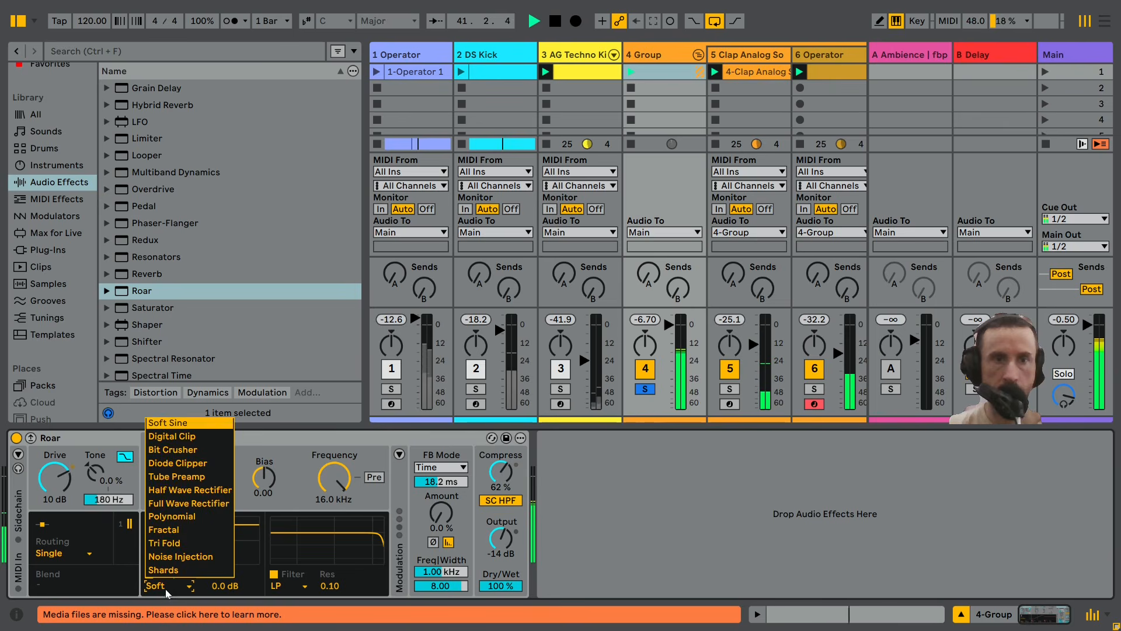
click(176, 476)
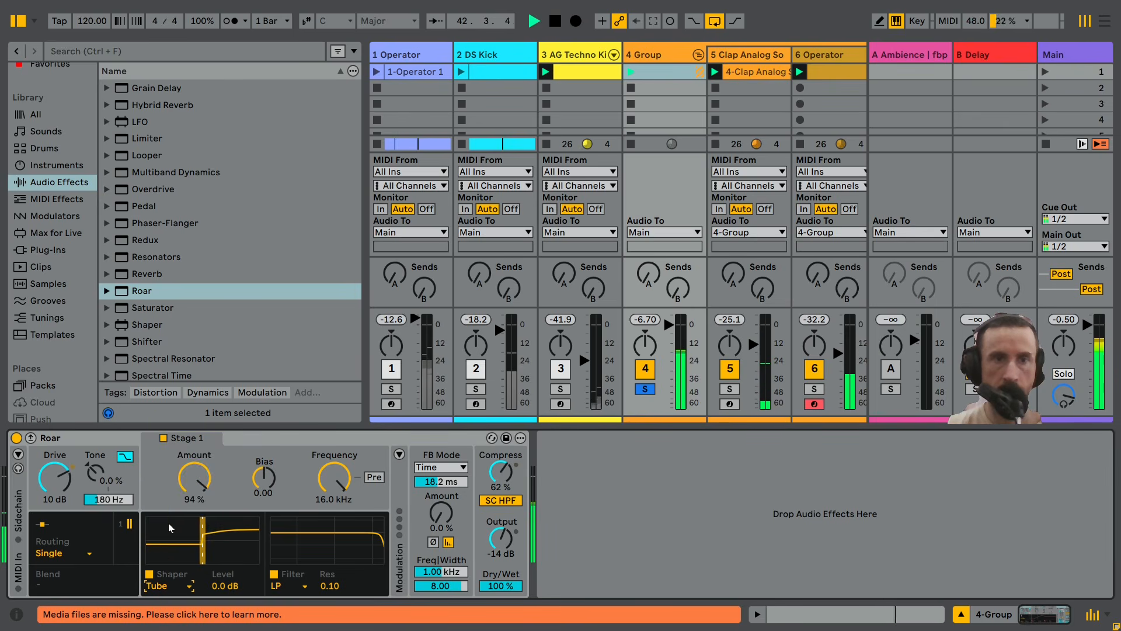
click(173, 588)
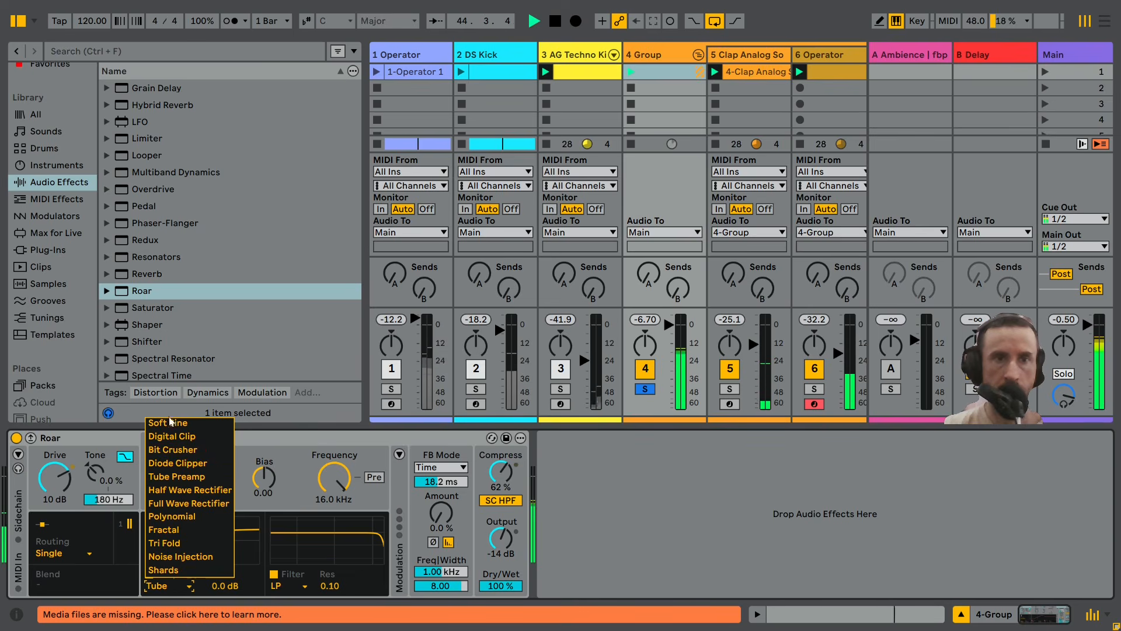
click(185, 436)
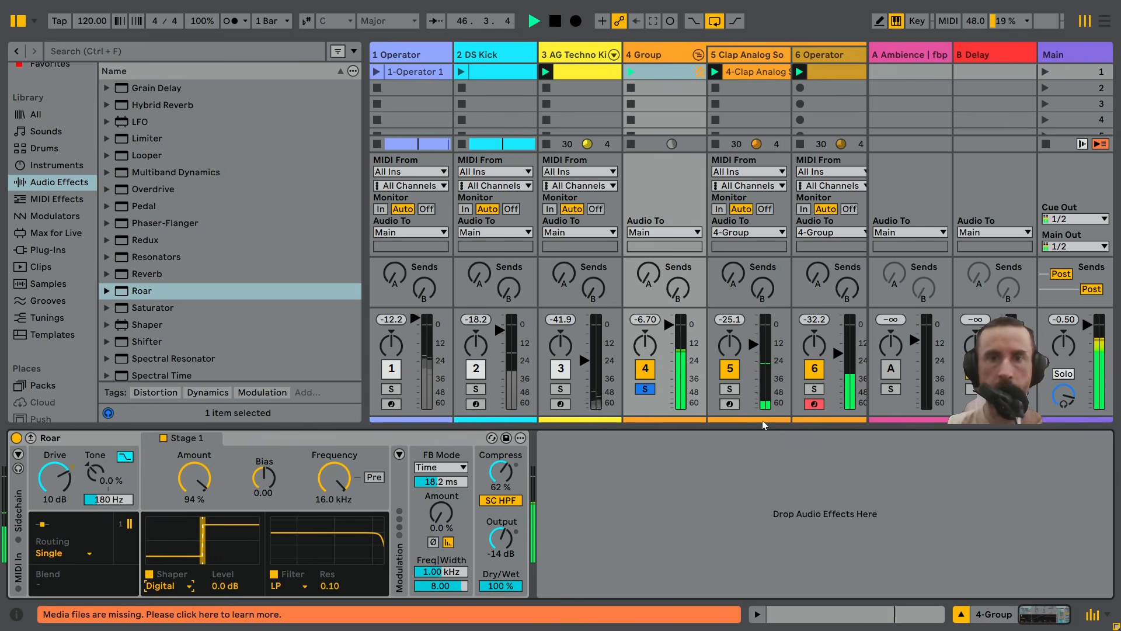
- Unsolo the group track to hear it with the full mix, and collapse the group
key(space)
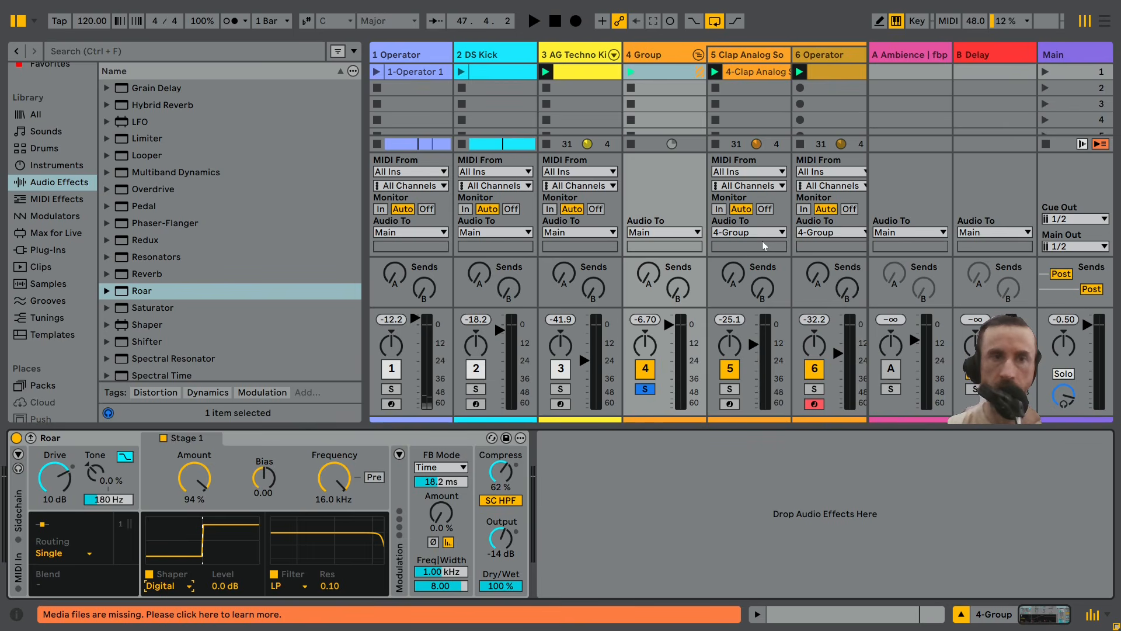
key(space)
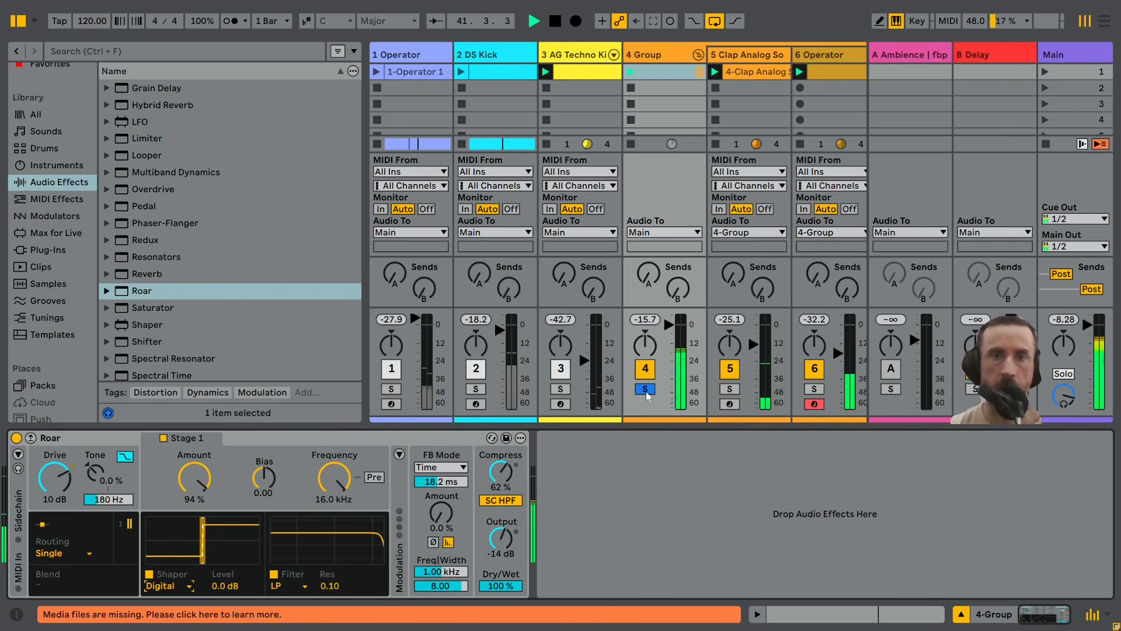
click(647, 390)
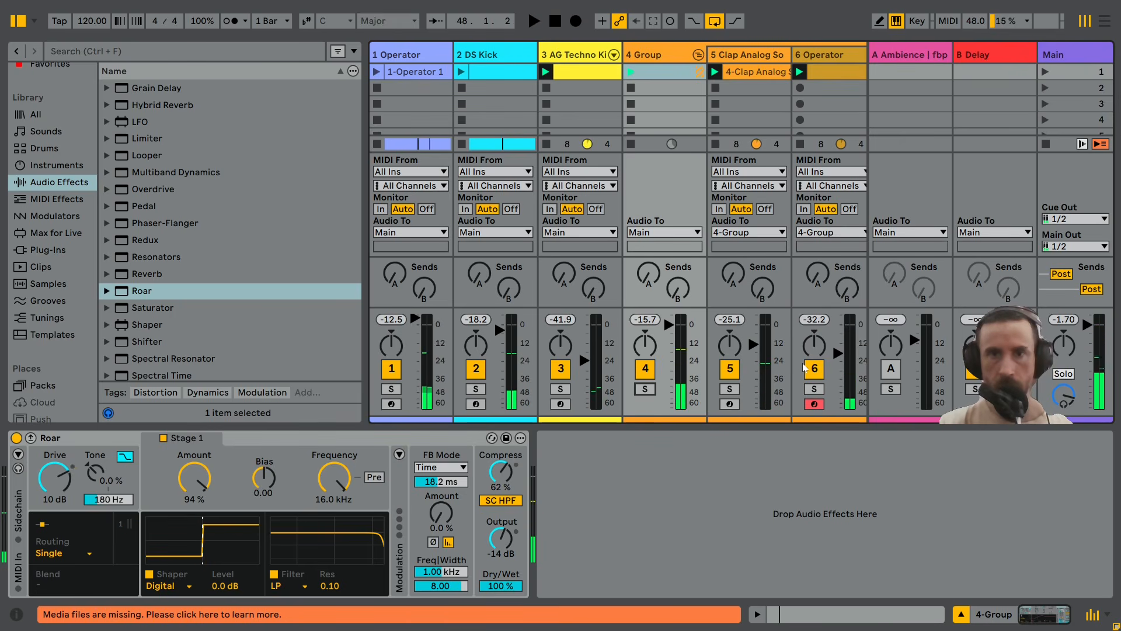
click(697, 54)
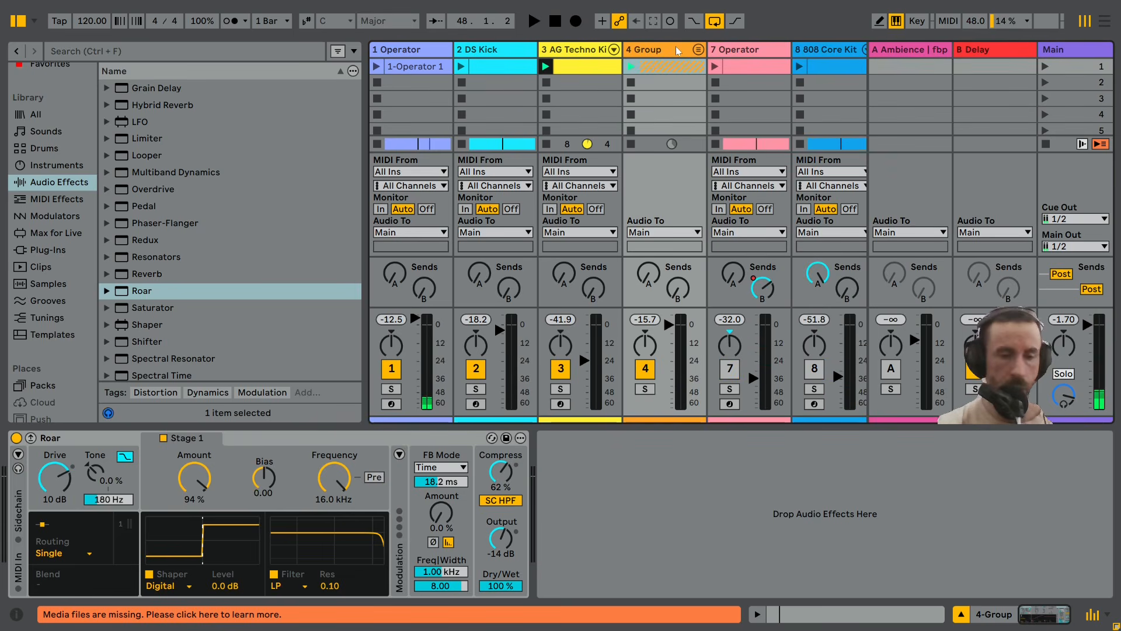
key(ctrl+shift+t)
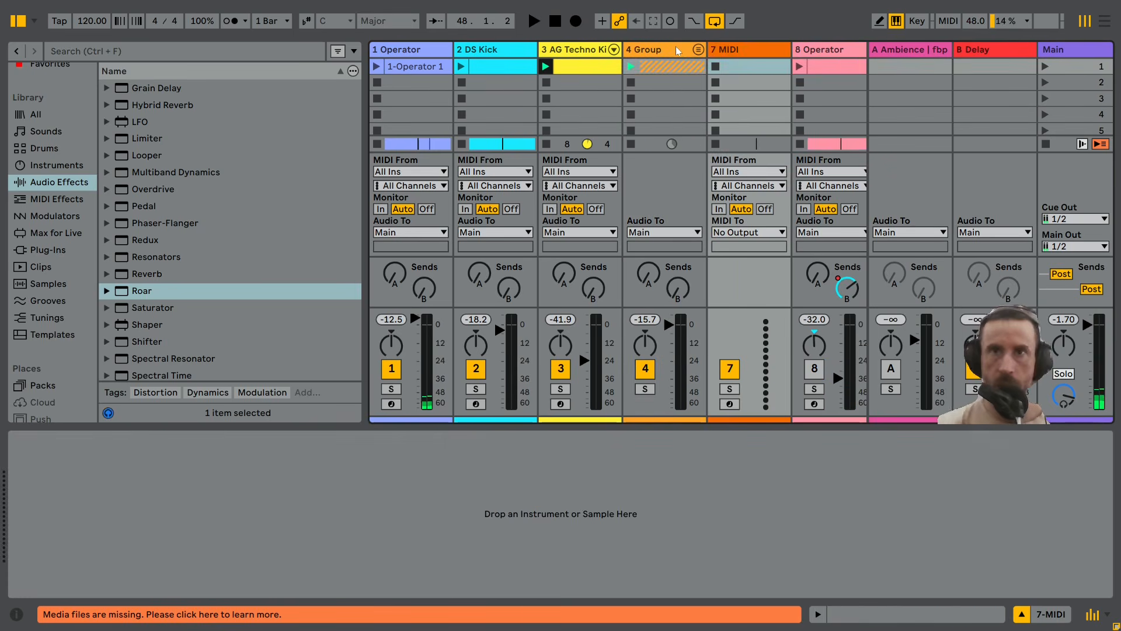
click(738, 175)
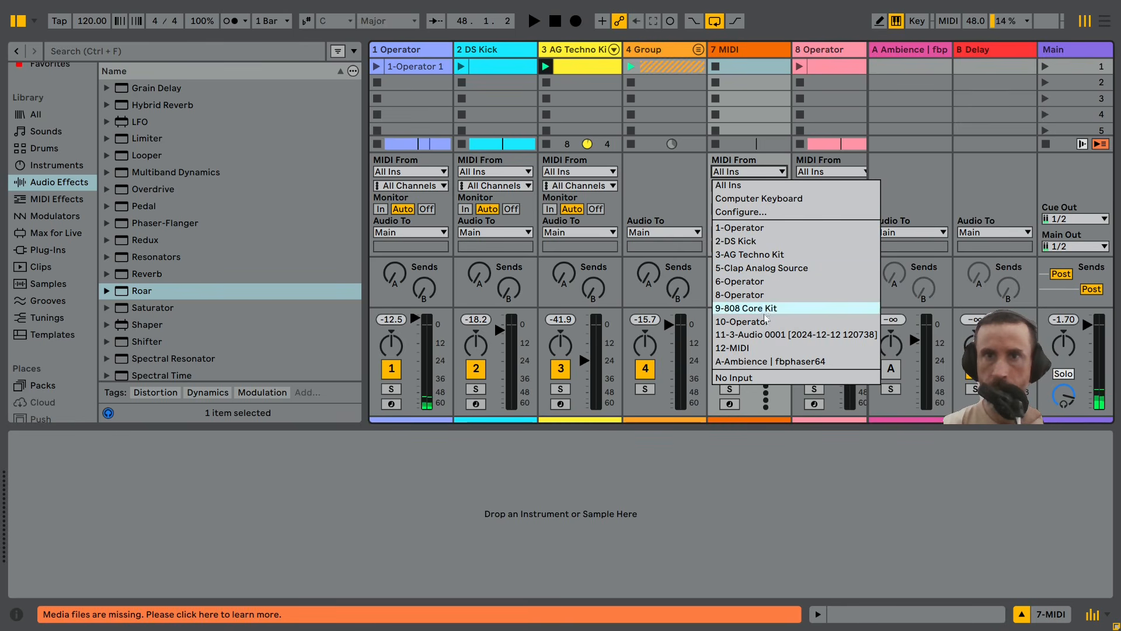
click(734, 109)
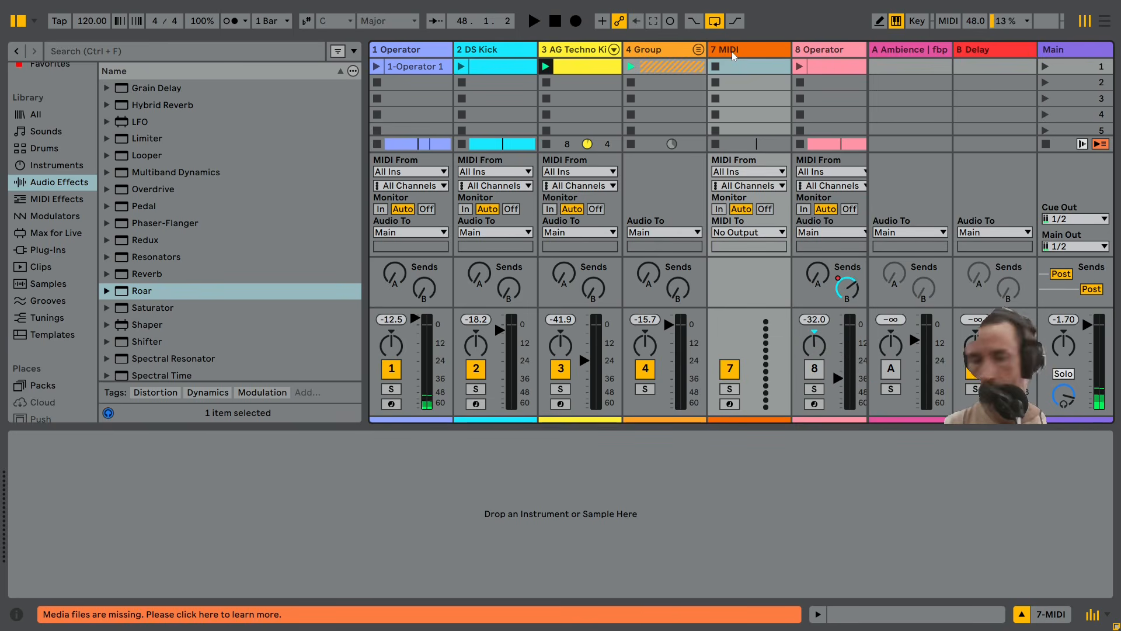
key(Delete)
- Insert an audio track after the collapsed group and set its audio input to 4-Group
click(679, 53)
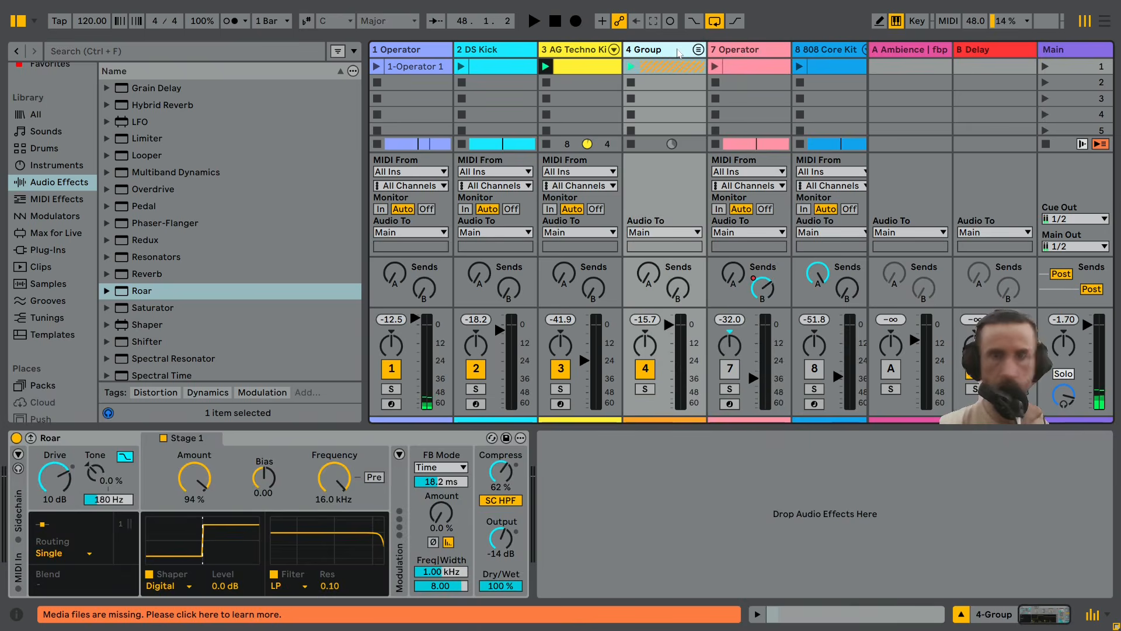
key(ctrl+t)
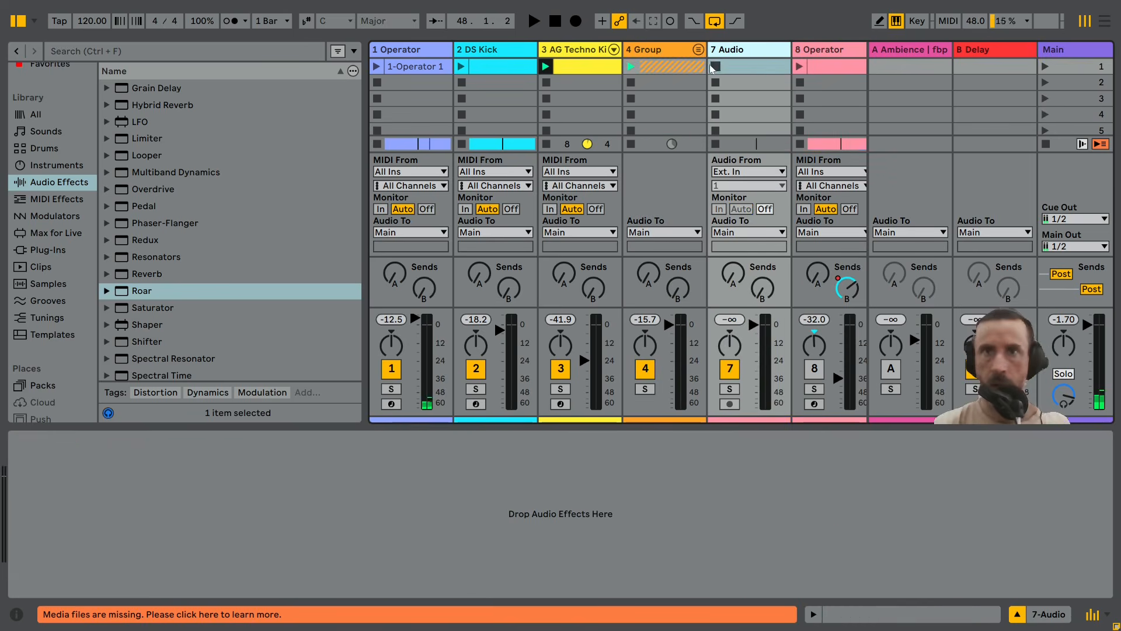
click(743, 172)
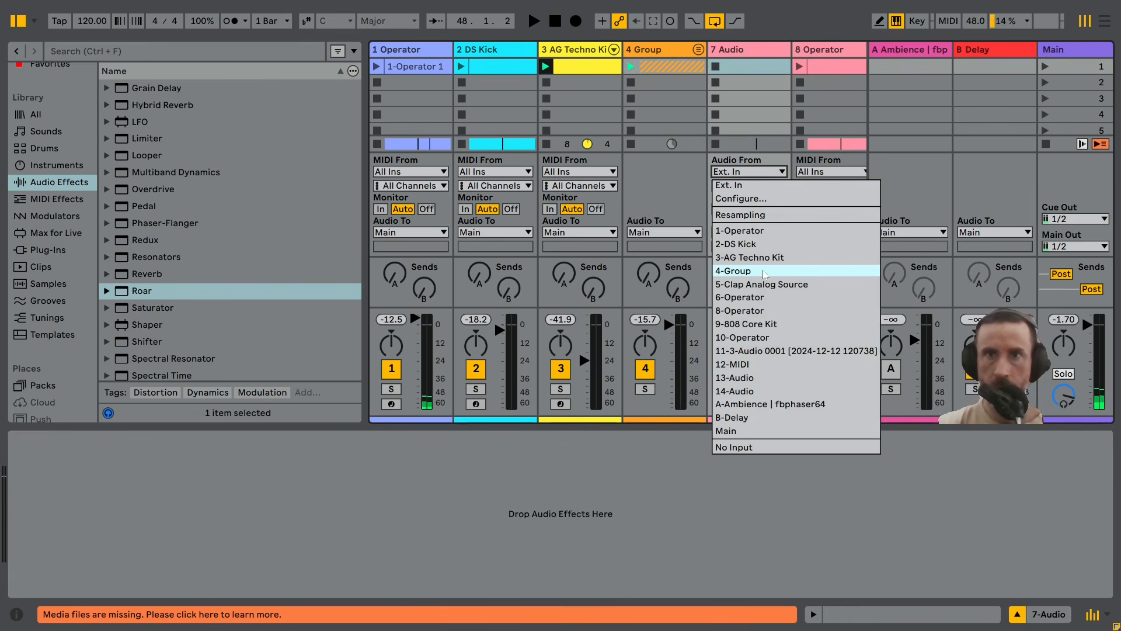
click(733, 271)
- Arm the new audio track, record one bar of the group's output into its first clip slot, and deactivate the group track
click(730, 404)
click(716, 66)
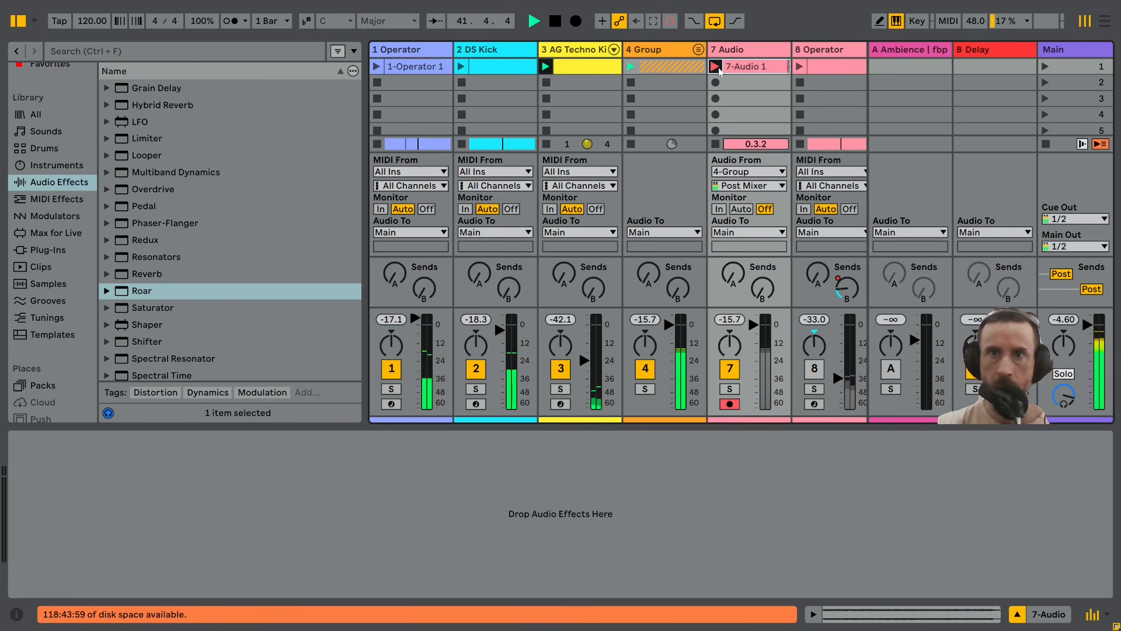
click(716, 66)
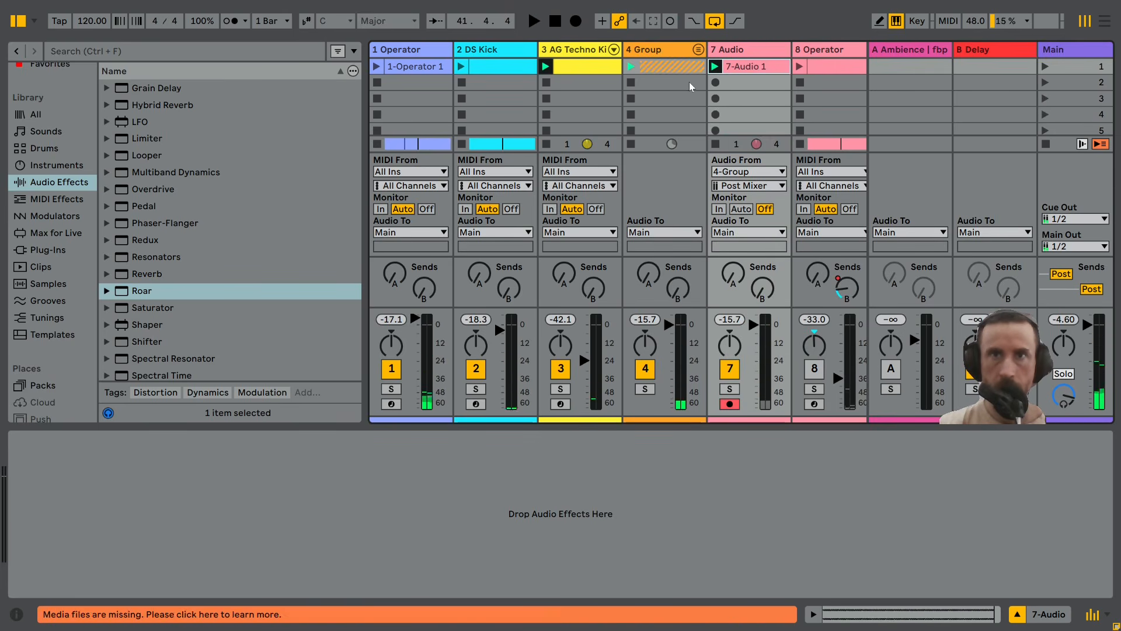
click(645, 369)
- Set the recorded clip's loop to its first half, from 1.1.1 to 1.3, and play it
double_click(748, 67)
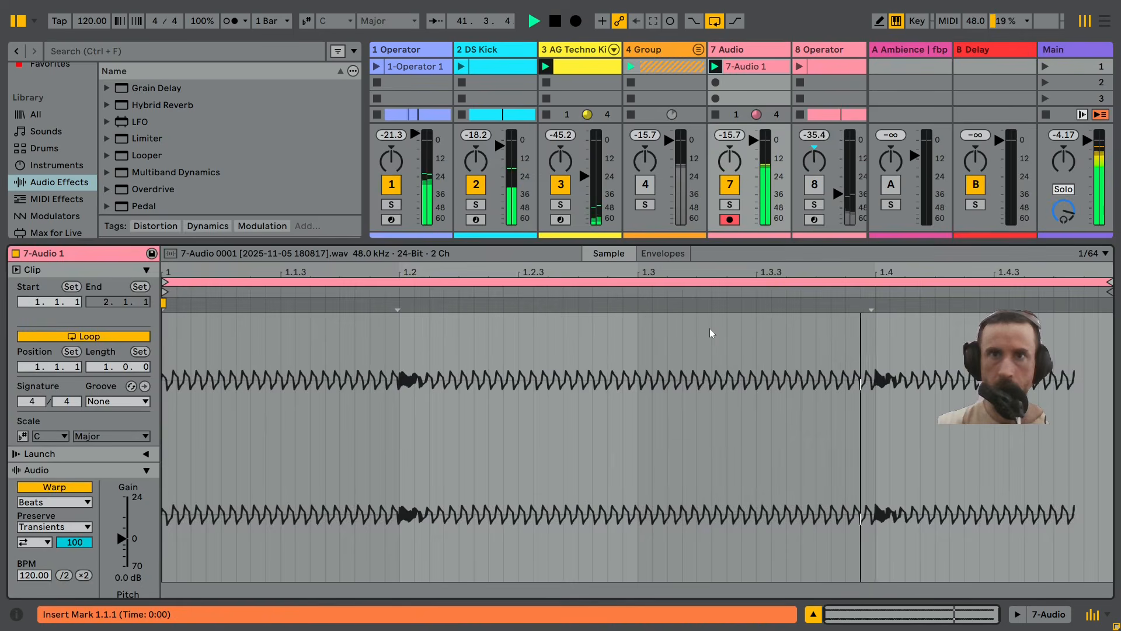
drag(638, 386, 136, 358)
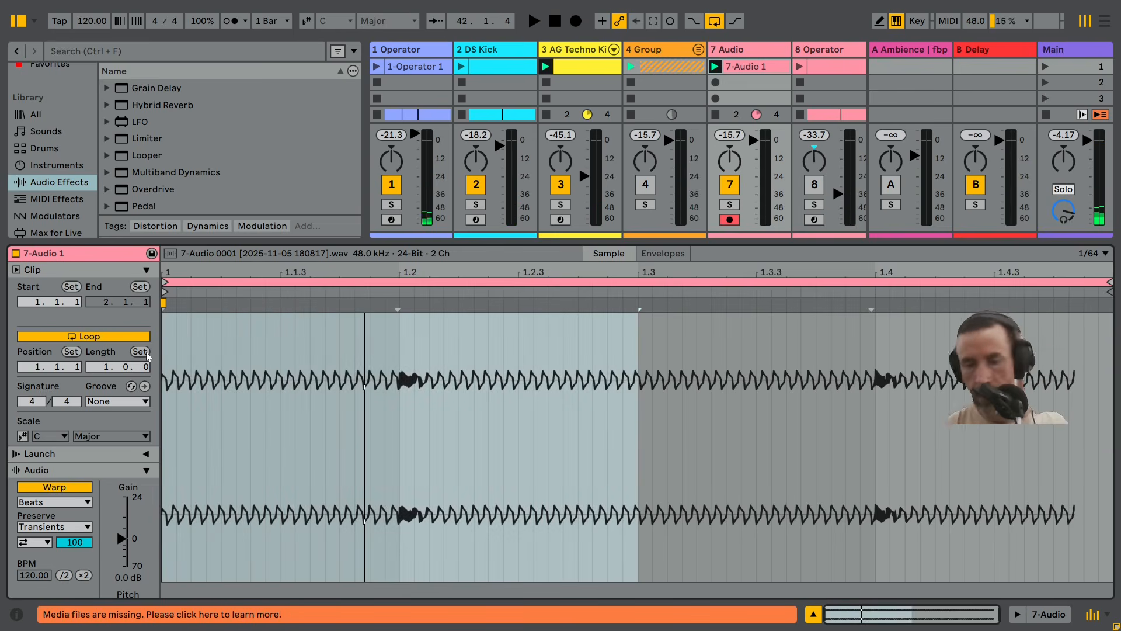
click(147, 353)
key(space)
- Add the EQ Eight audio effect to the recorded audio track
key(shift+Tab)
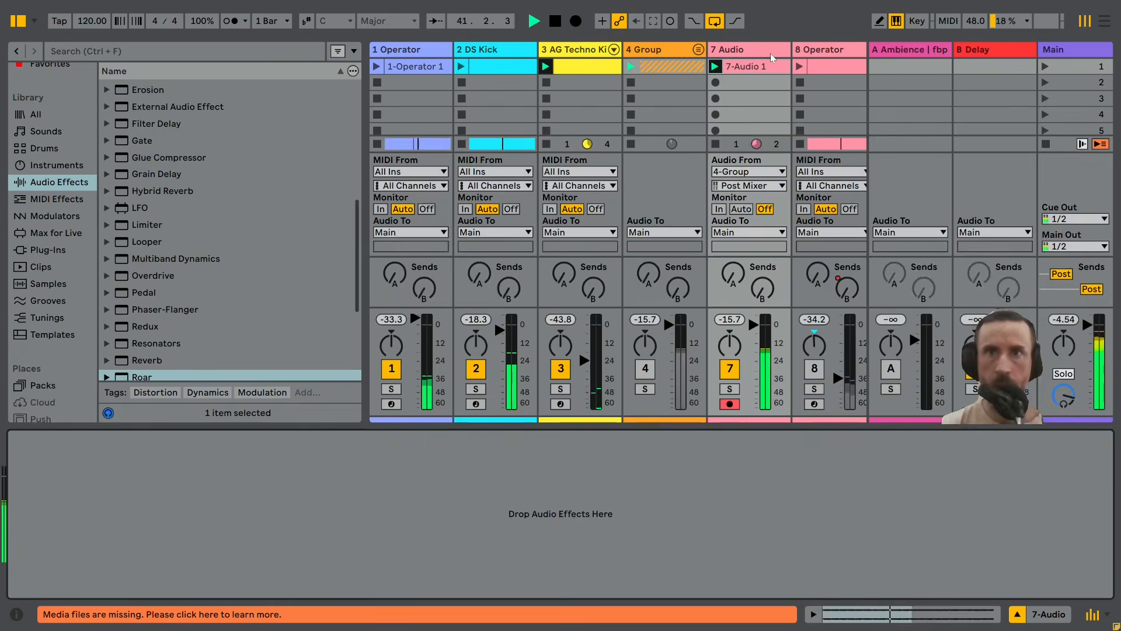
scroll(182, 285, up, 2)
scroll(182, 285, up, 3)
double_click(159, 251)
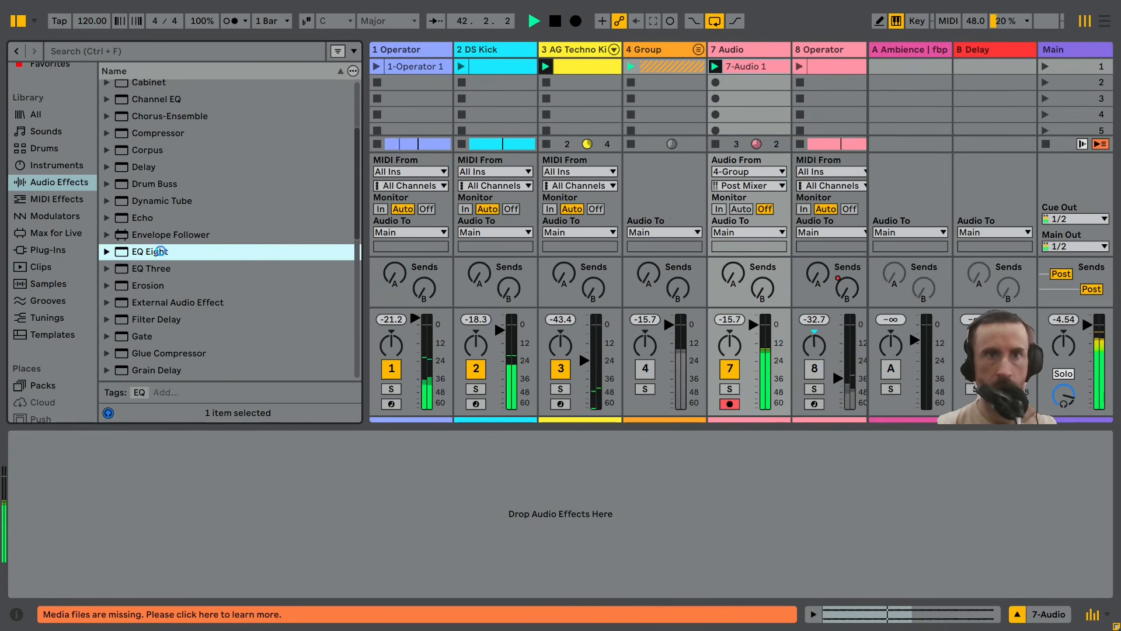
- Set EQ Eight's band 1 to the steep x4 low-cut filter with its frequency at 677 Hz
click(73, 576)
click(75, 479)
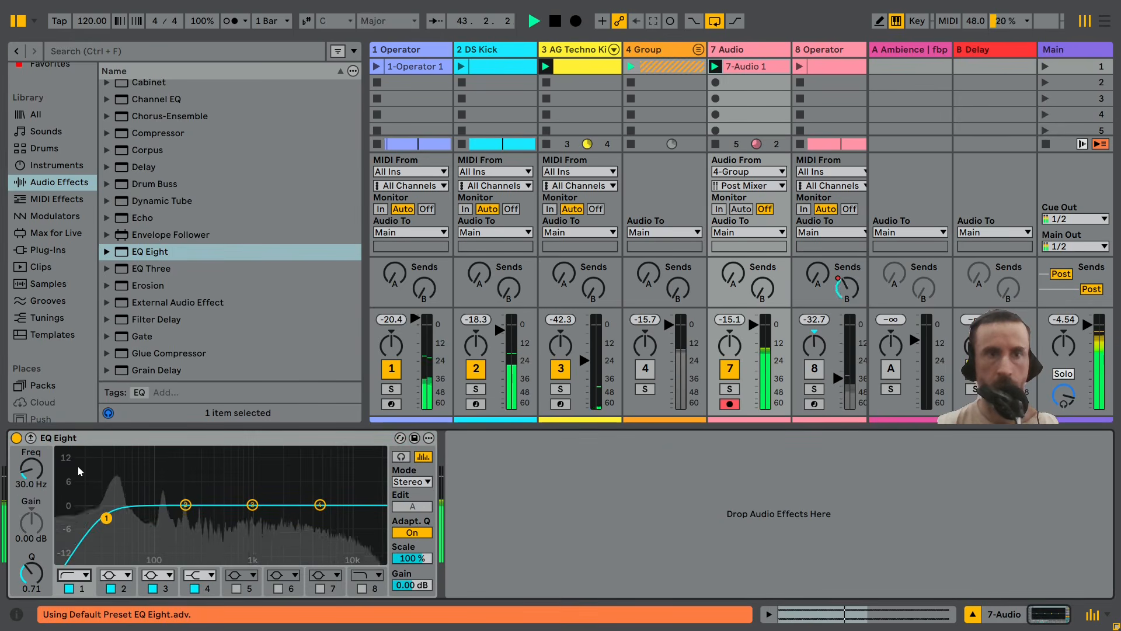
click(74, 577)
click(70, 466)
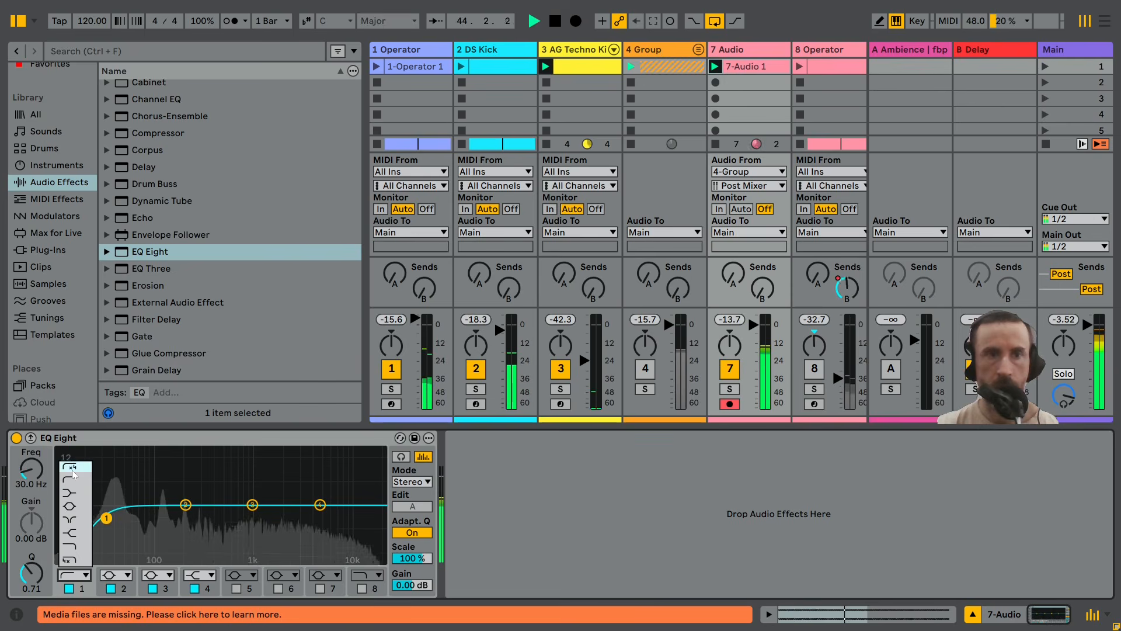
drag(106, 518, 236, 518)
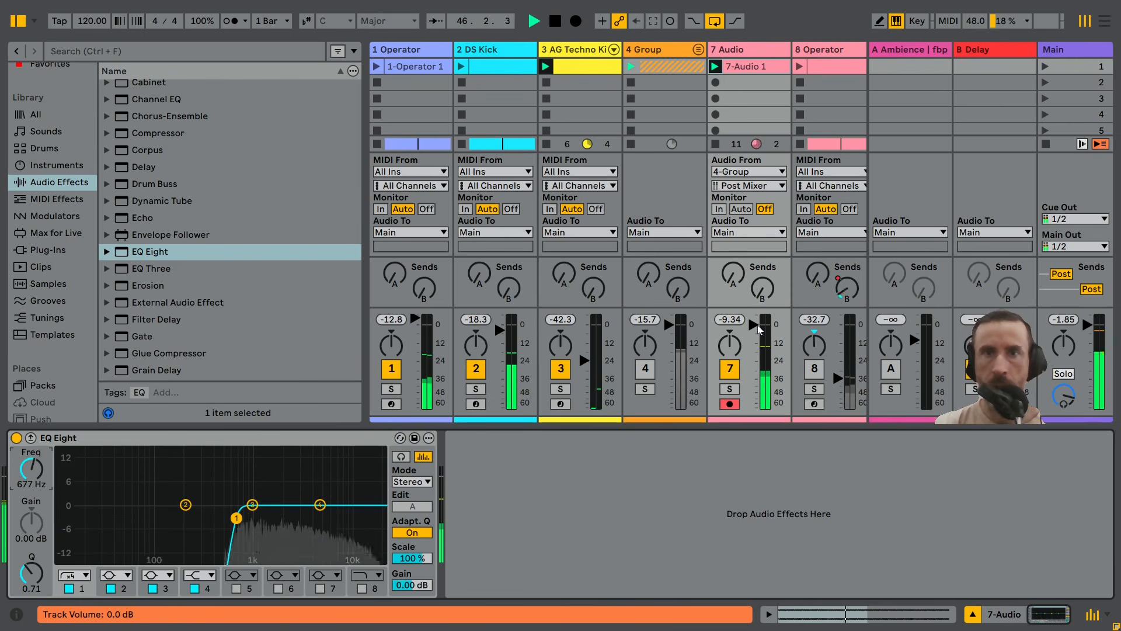
- Lower the recorded audio track's volume to about -13 dB
mouse_move(753, 325)
mouse_down()
mouse_move(753, 356)
mouse_move(753, 338)
mouse_up()
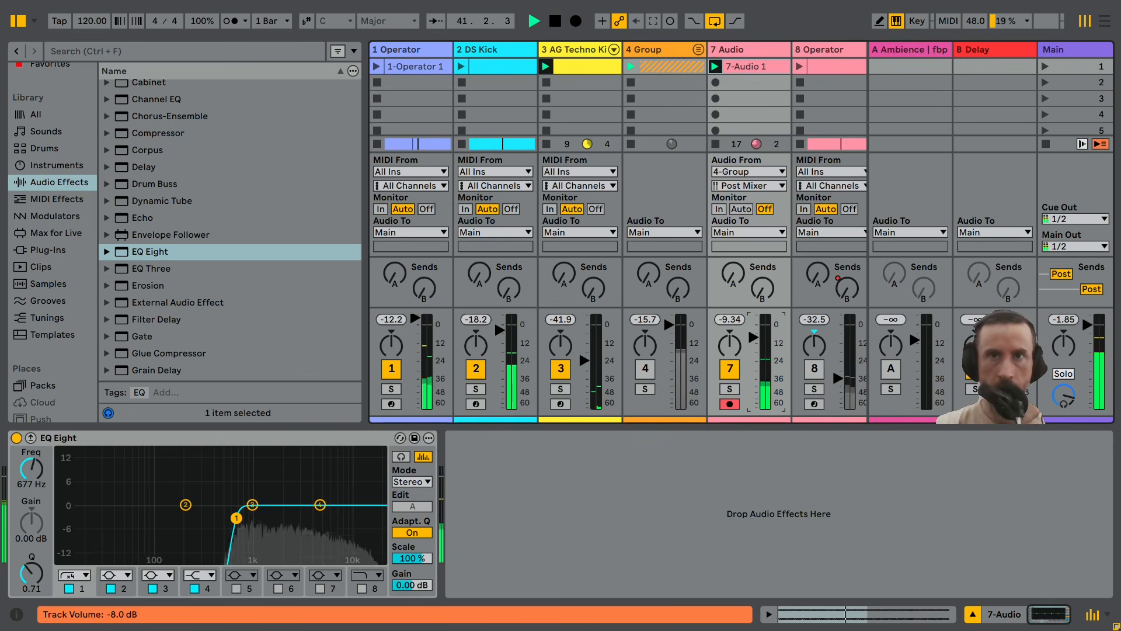
drag(753, 338, 753, 351)
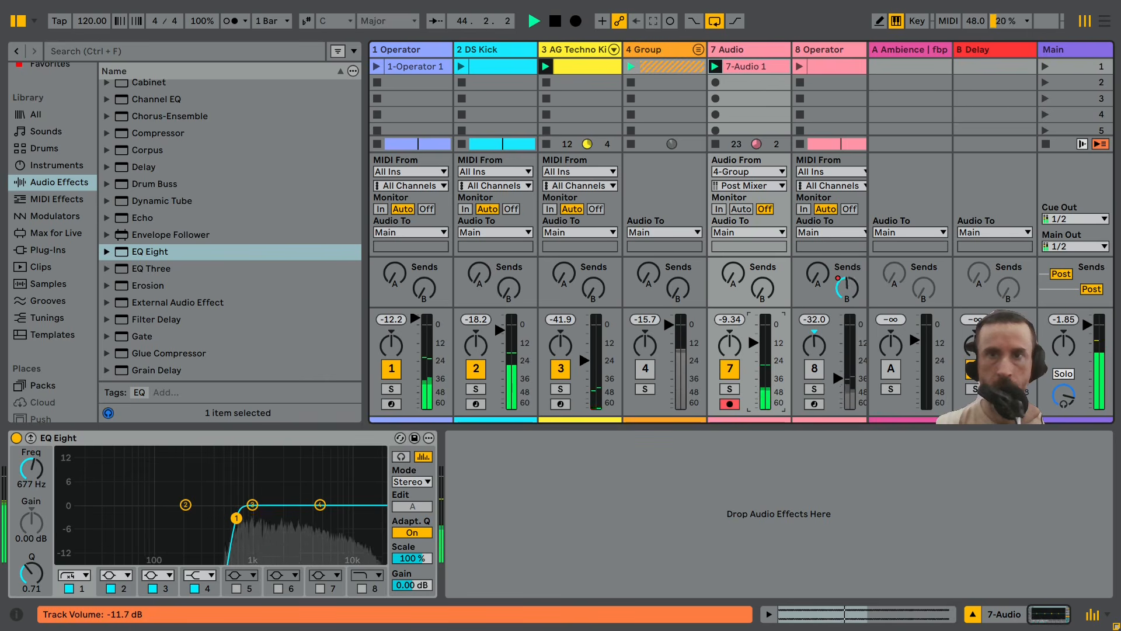
drag(754, 373, 754, 344)
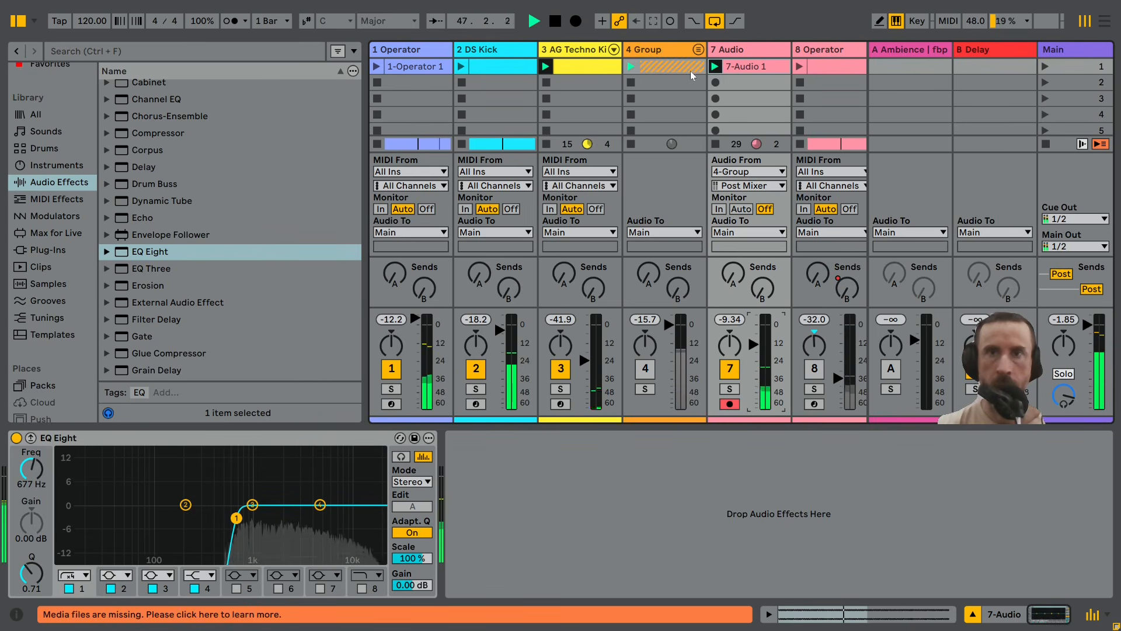
- Expand and reactivate the group so only the dry clap plays, with the Operator track inside it deactivated and Roar switched off
click(698, 49)
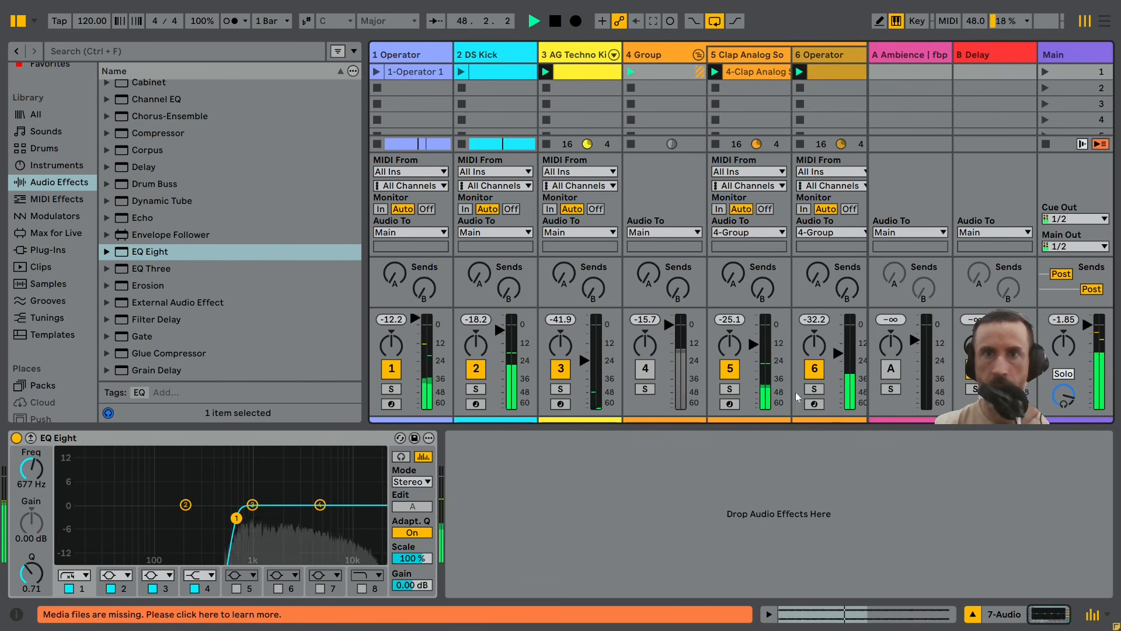
scroll(738, 116, right, 3)
click(557, 366)
click(722, 369)
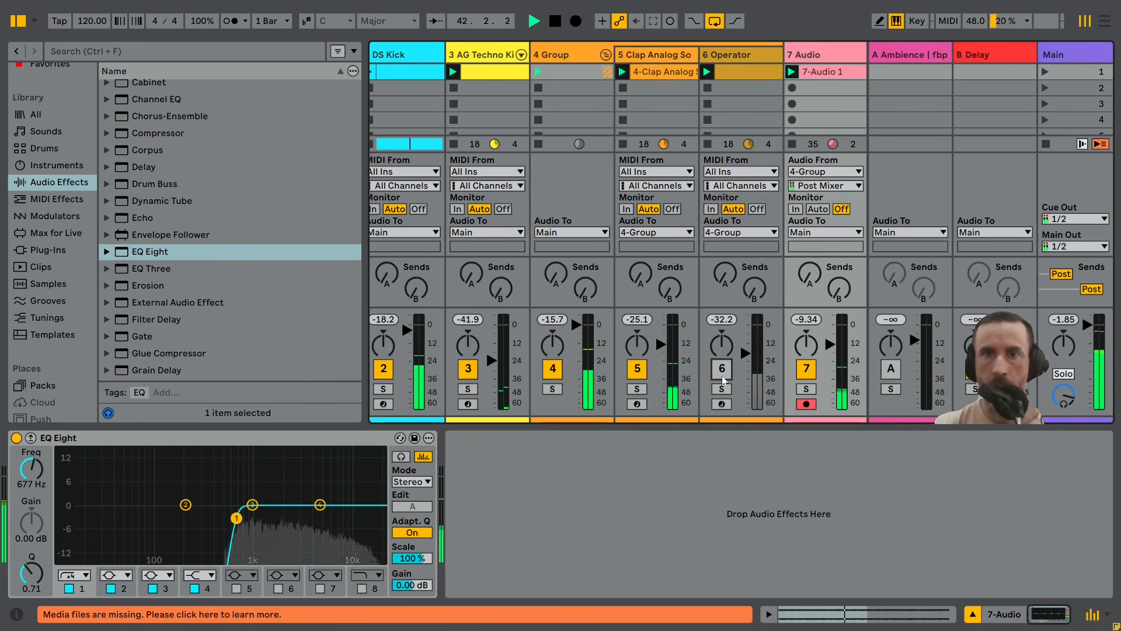
double_click(554, 55)
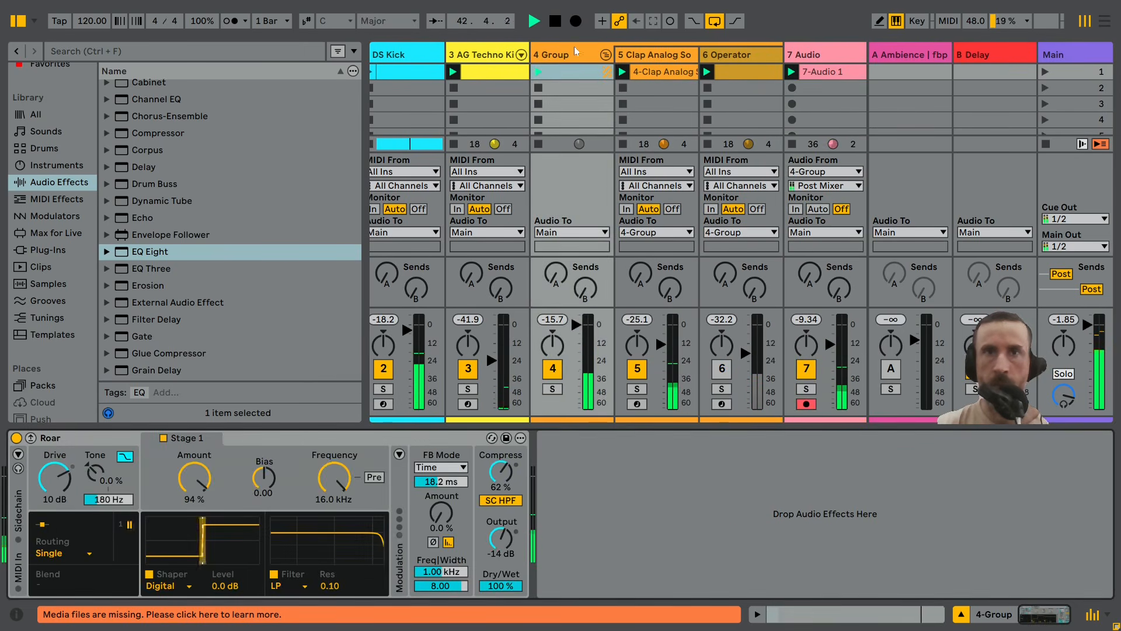
click(20, 439)
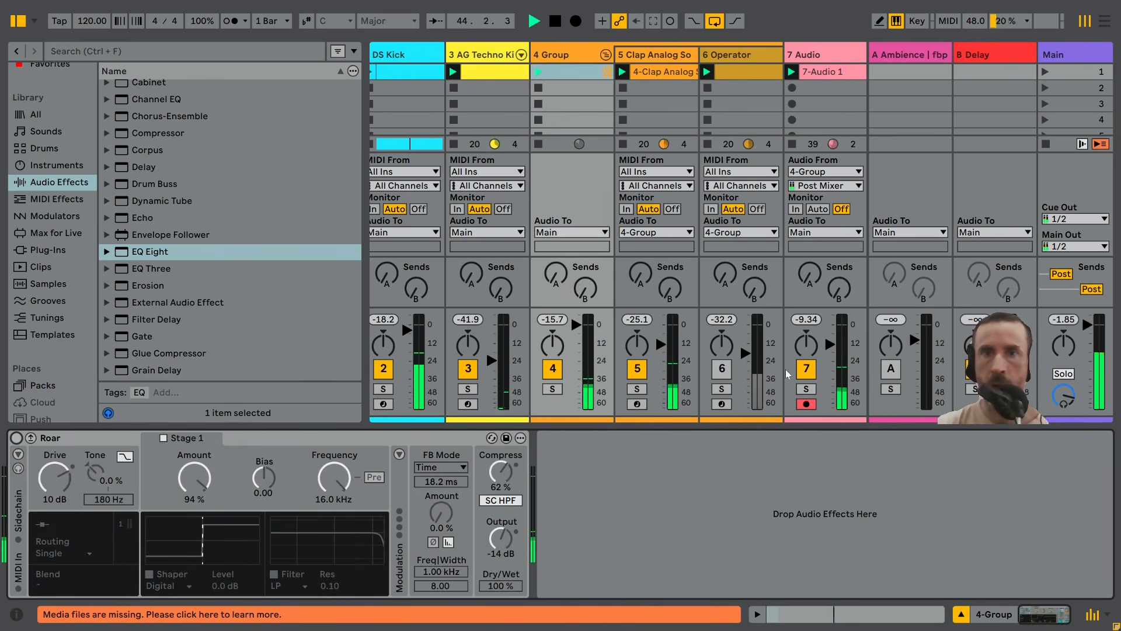
- Compare the dry clap with the resampled clip by alternating which of tracks 5 and 7 is active
click(805, 373)
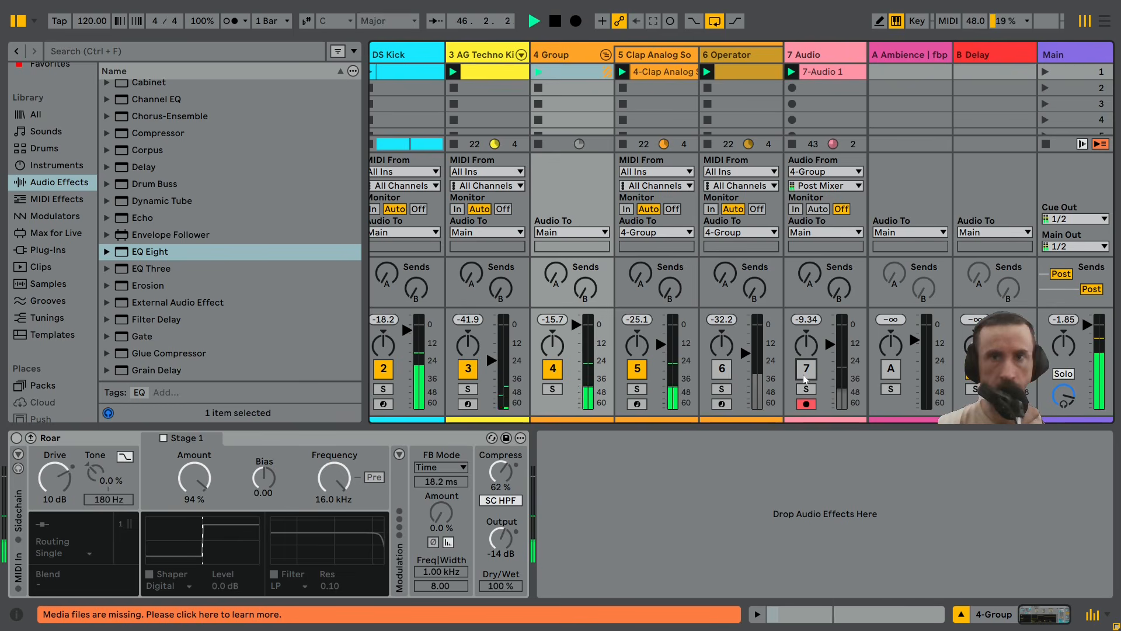
click(637, 368)
click(806, 367)
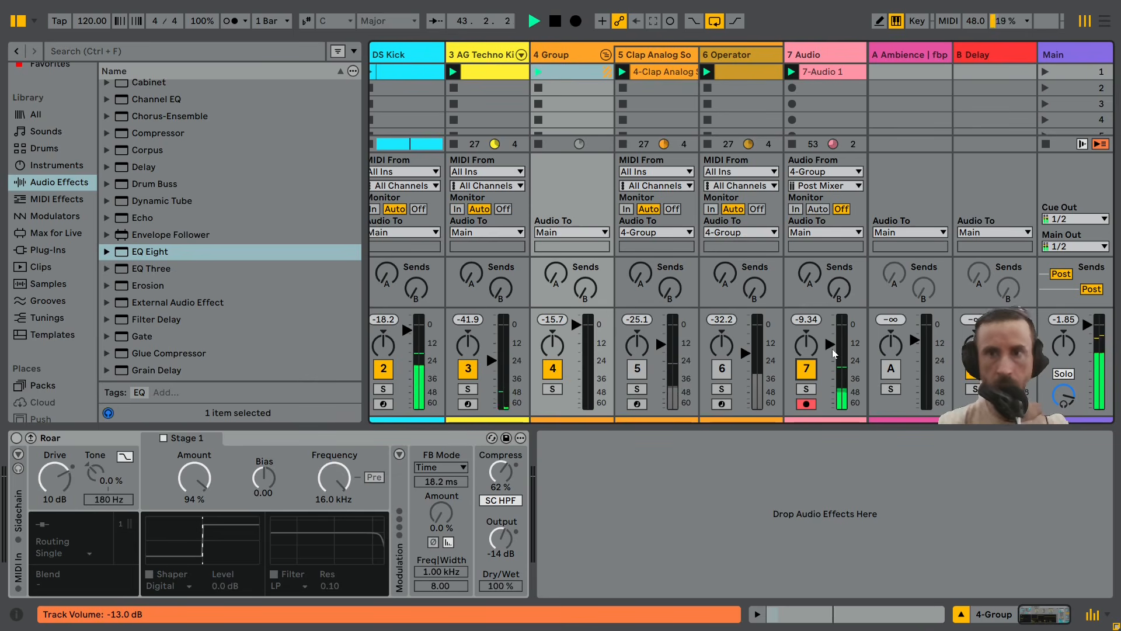
- Deactivate the resampled audio track and reactivate the group's Operator and Clap Analog Source tracks
click(807, 369)
click(722, 369)
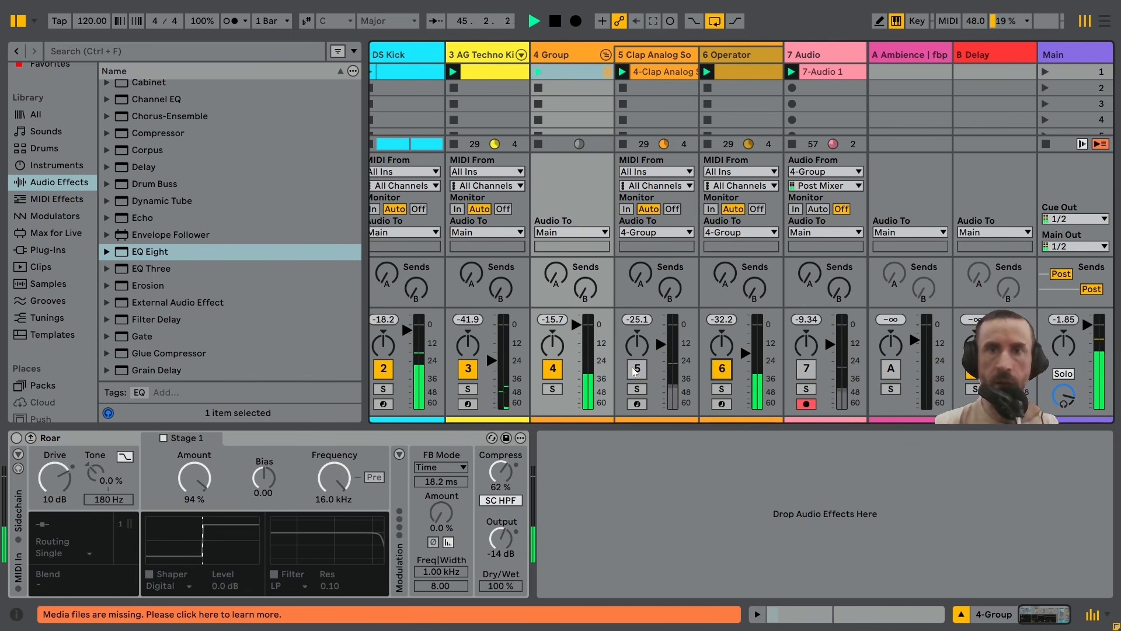
click(637, 369)
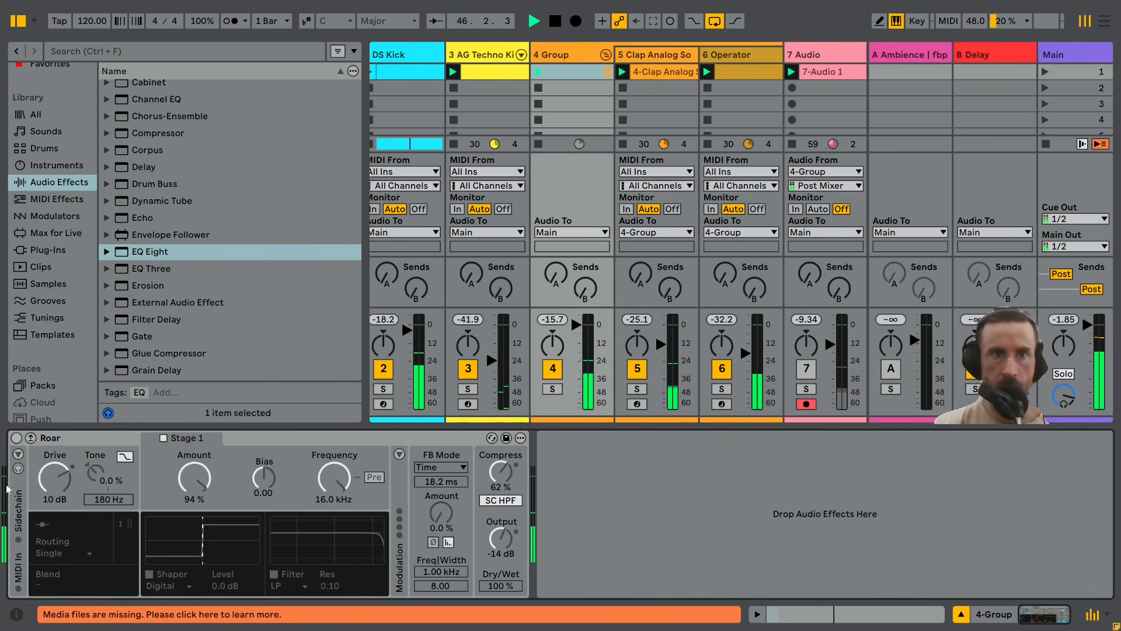
- Switch Roar back on for the group and lower the group's volume to about -12 dB
click(17, 437)
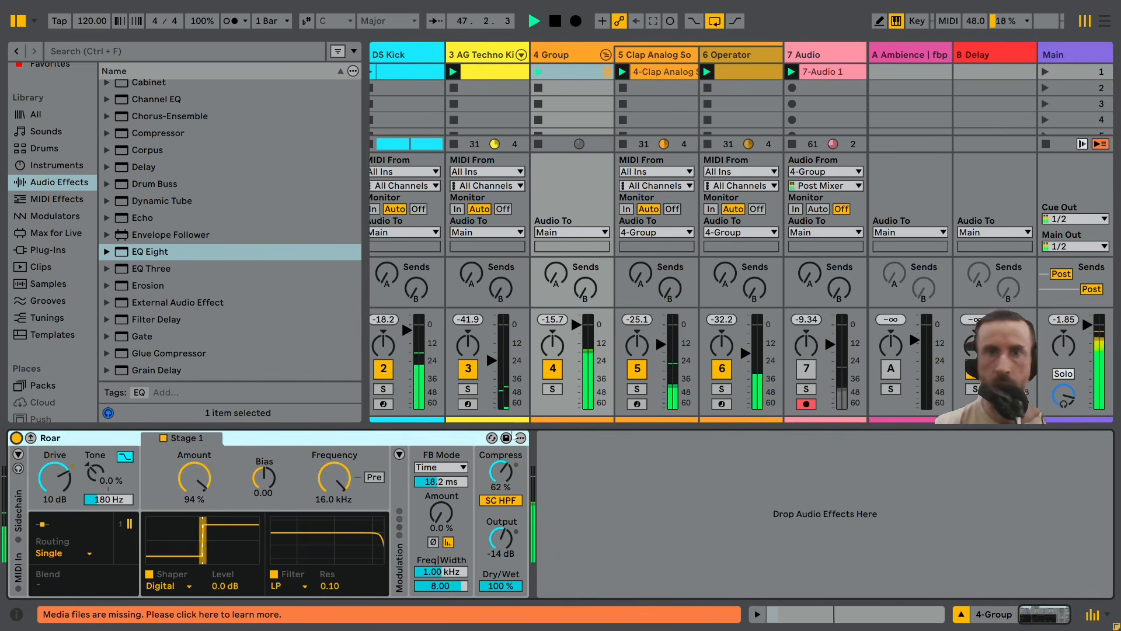
drag(576, 325, 576, 349)
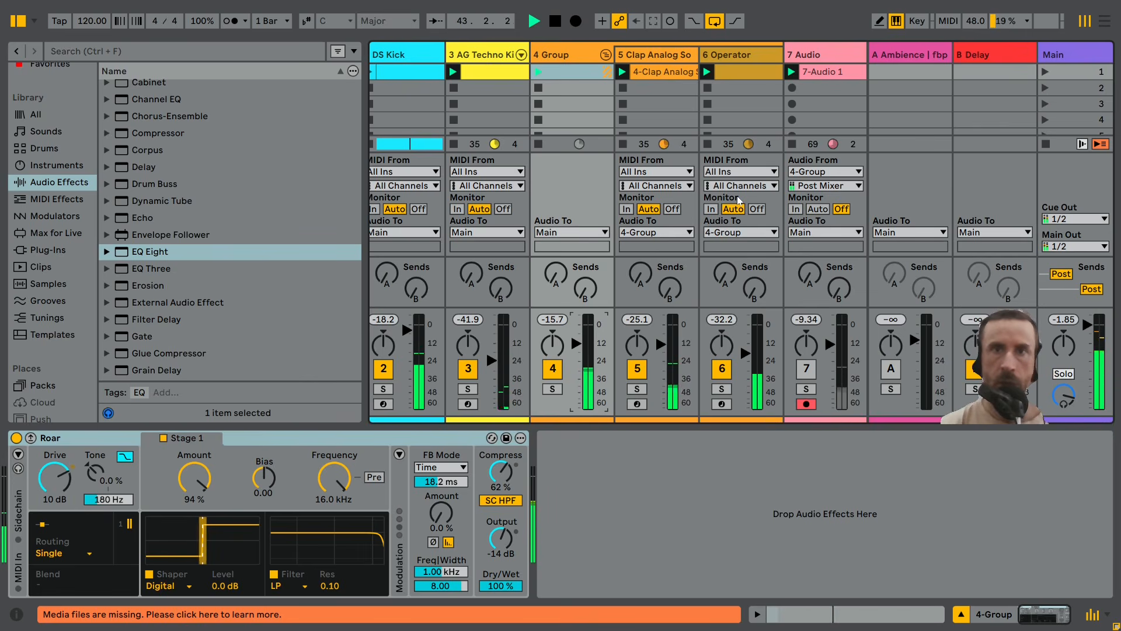
- Fold and duplicate the clap and Operator group, and launch the Operator and Clap Analog Source clips inside the duplicate
click(606, 54)
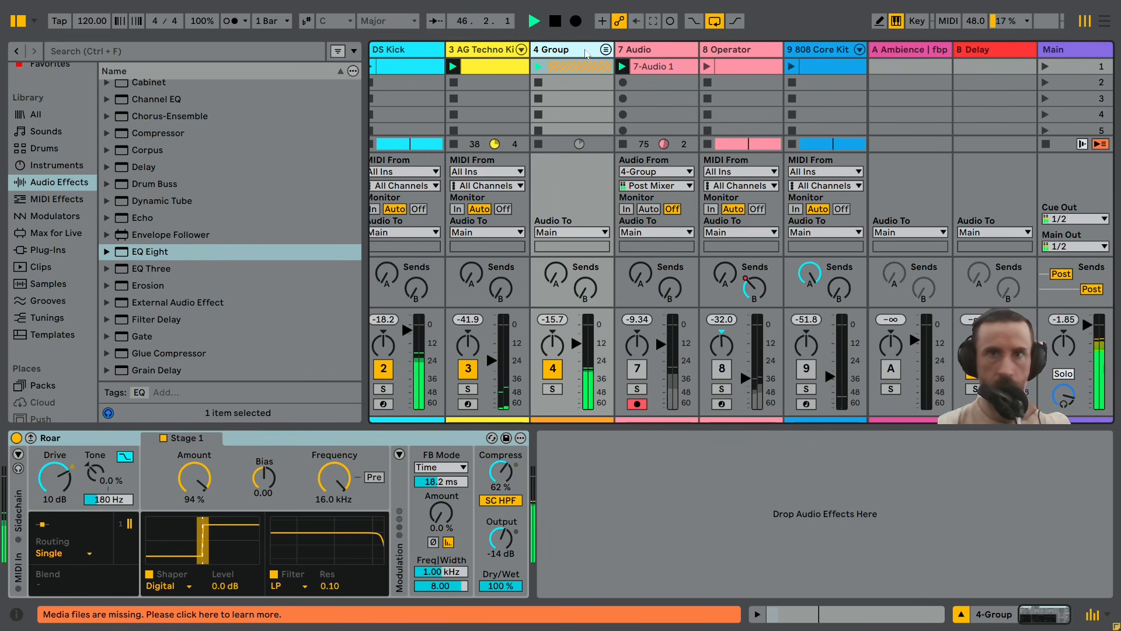
key(ctrl+d)
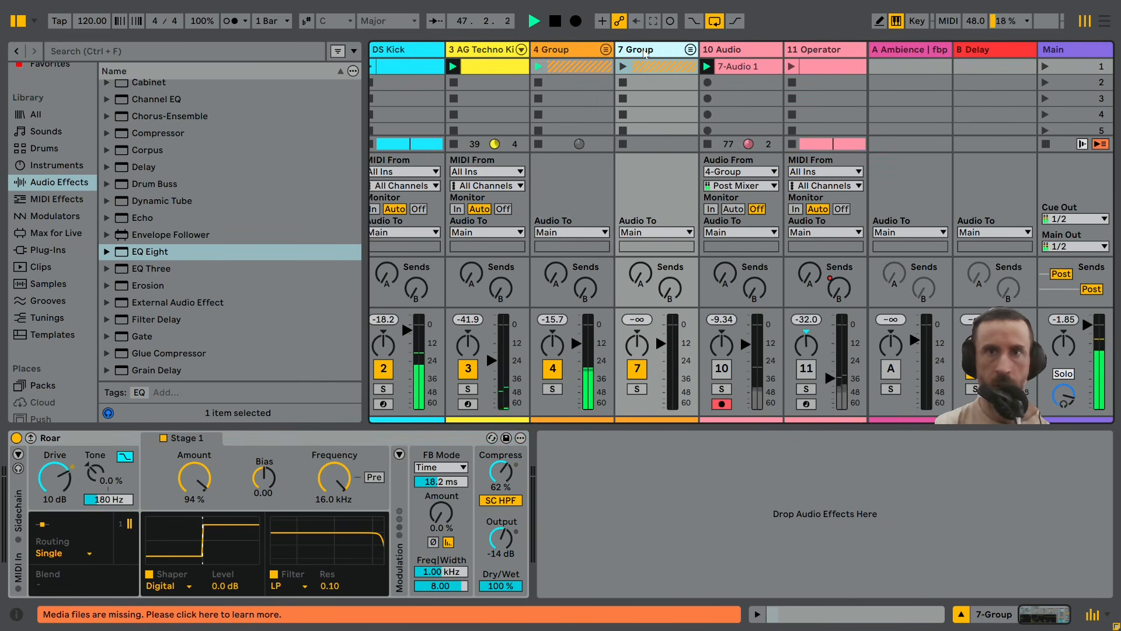
click(690, 50)
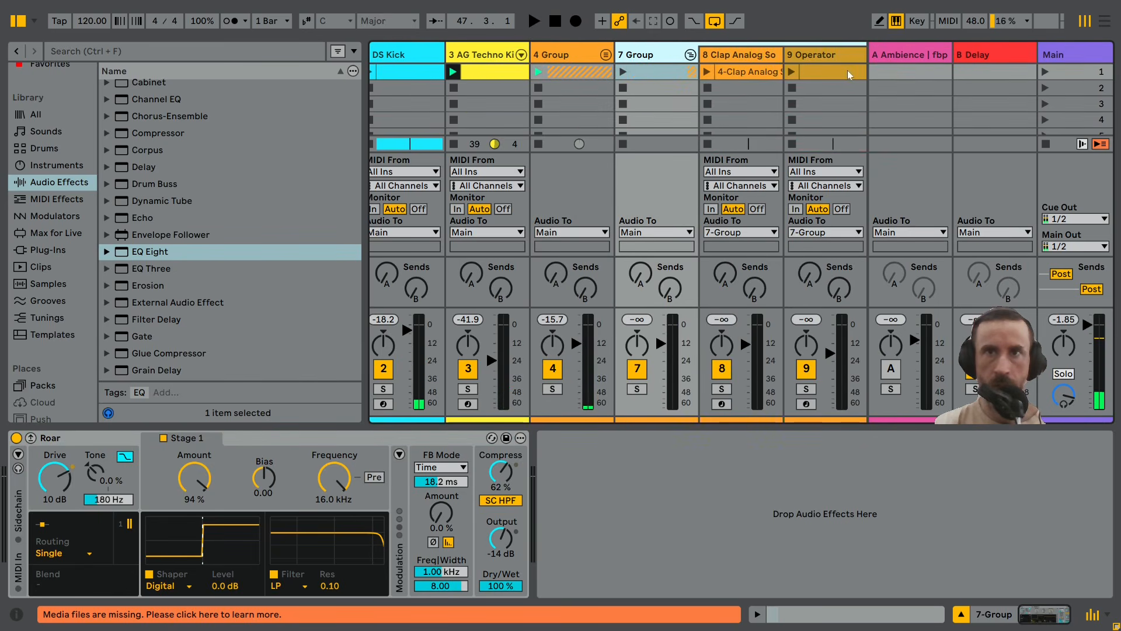
click(794, 72)
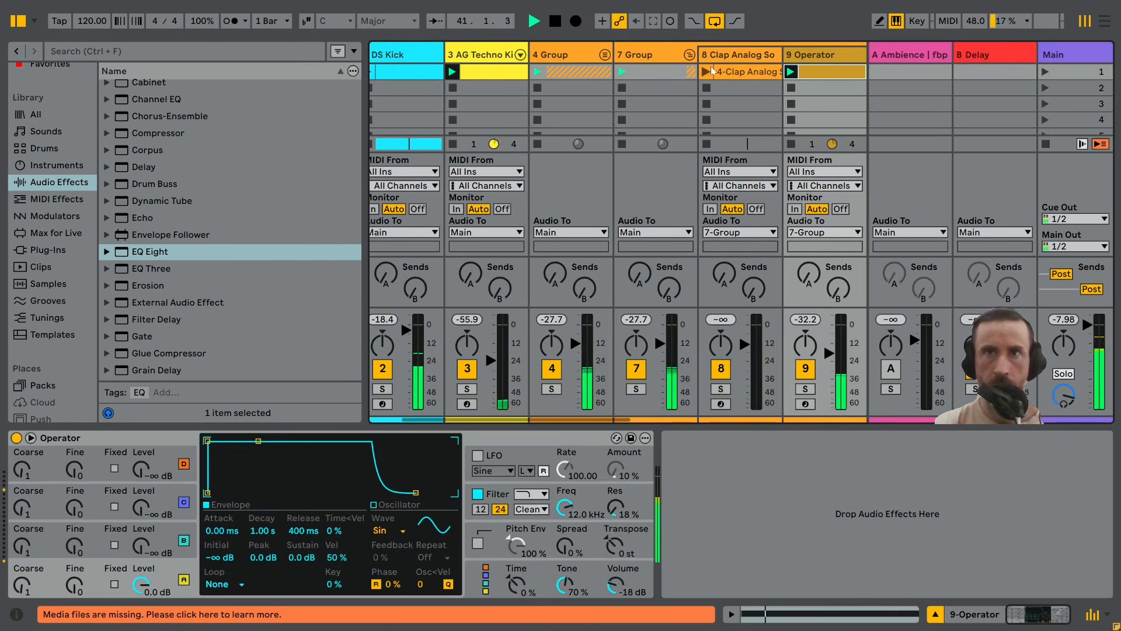
click(709, 72)
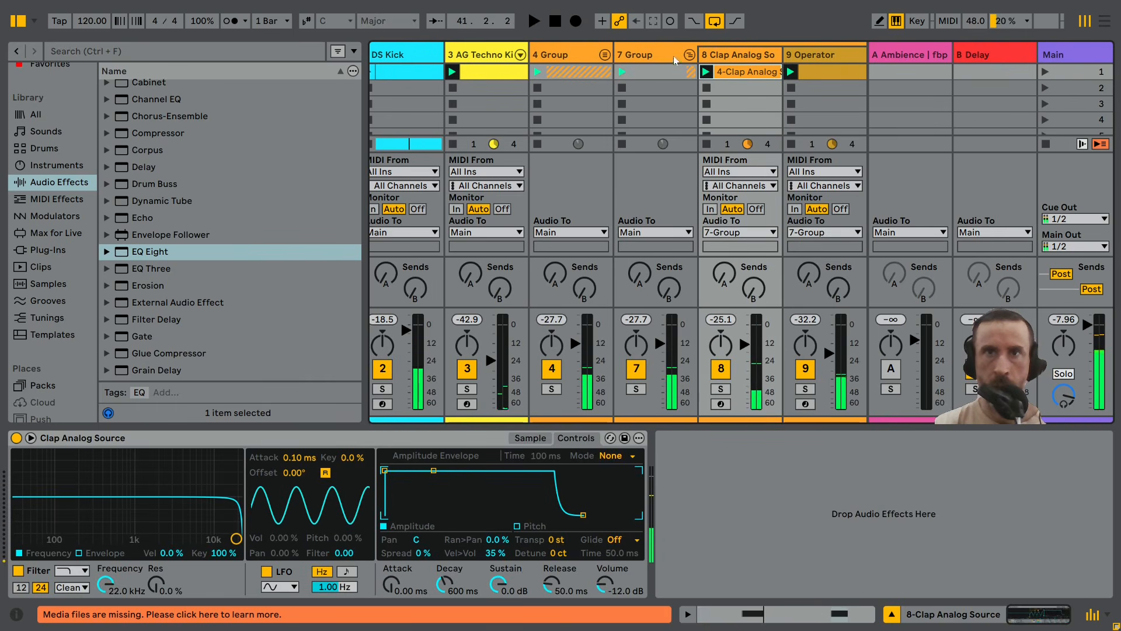
click(690, 55)
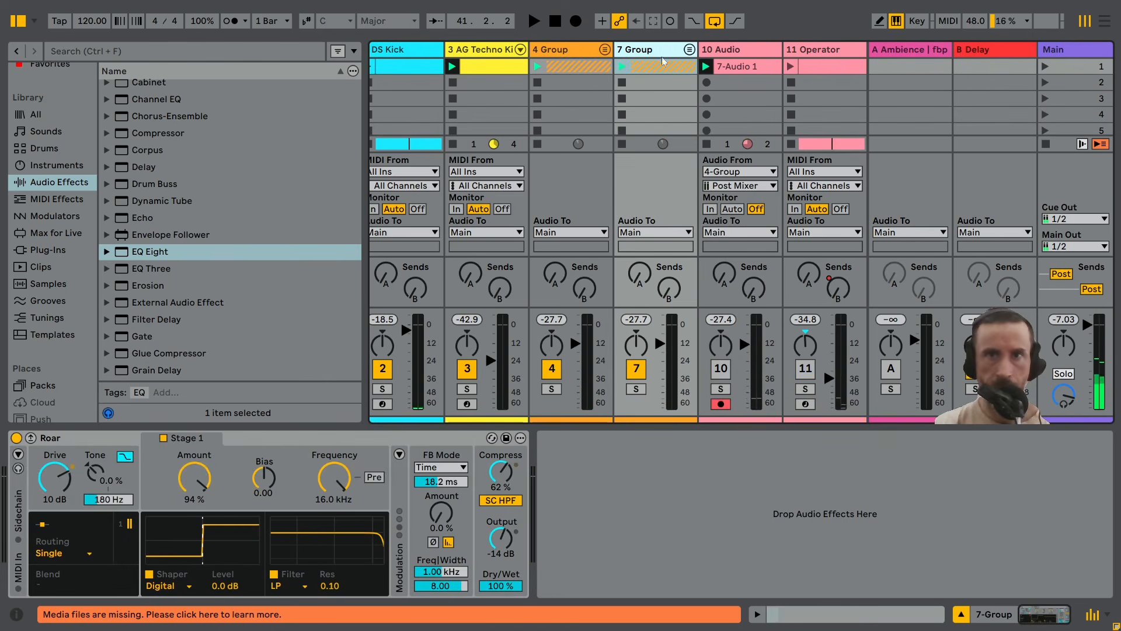
- Add Utility after Roar on the duplicated group, load its Phase Invert preset and play the result
scroll(158, 312, down, 8)
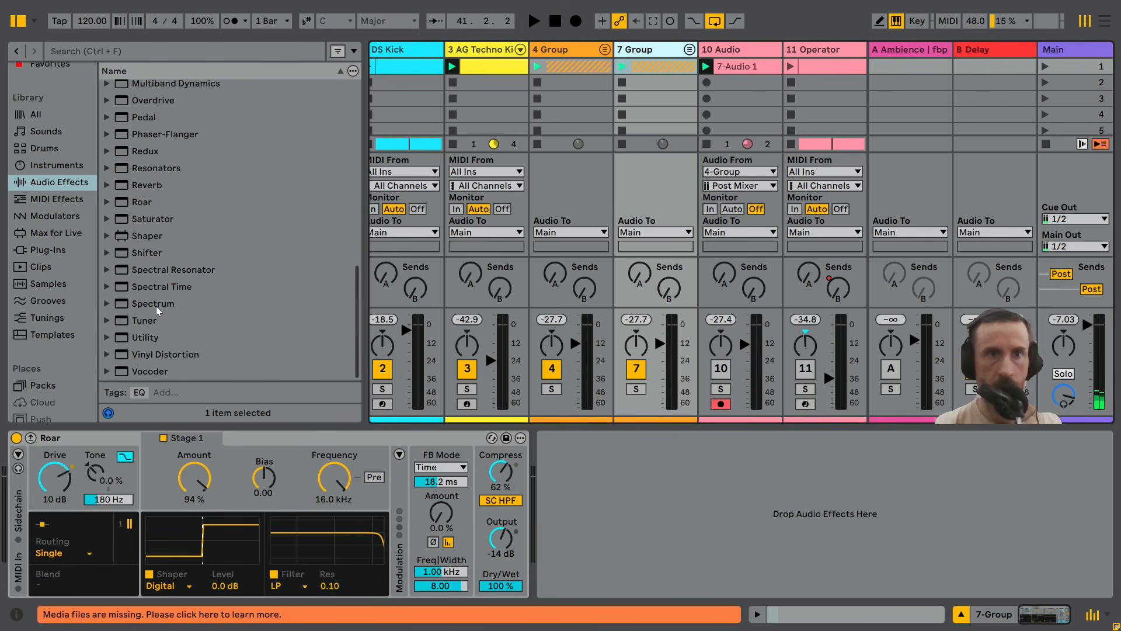
drag(155, 334, 682, 438)
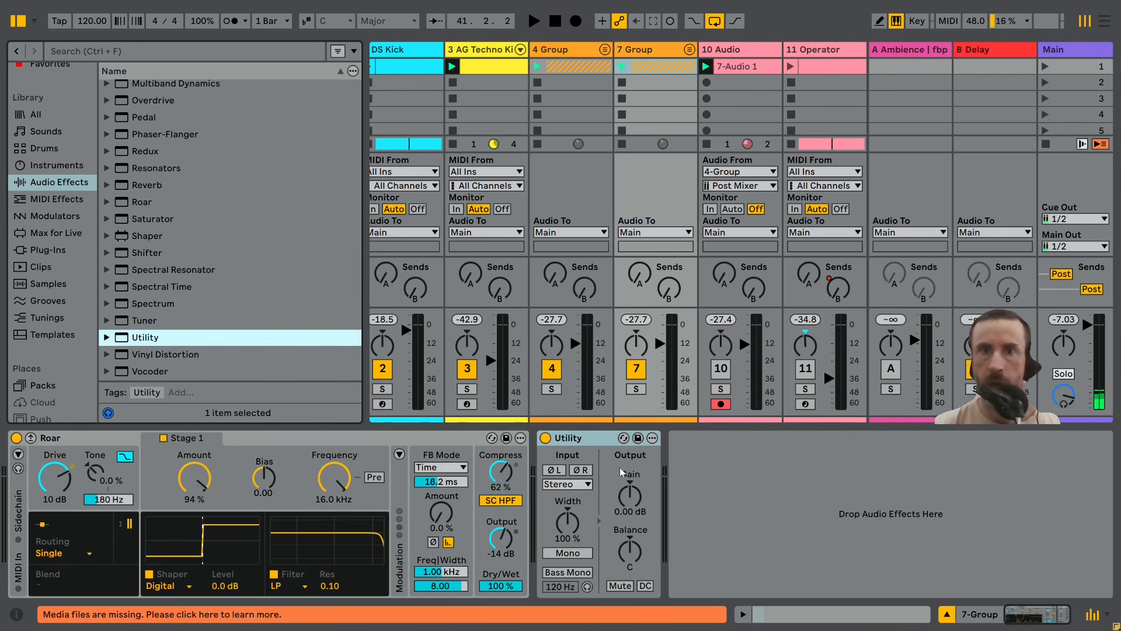
click(594, 445)
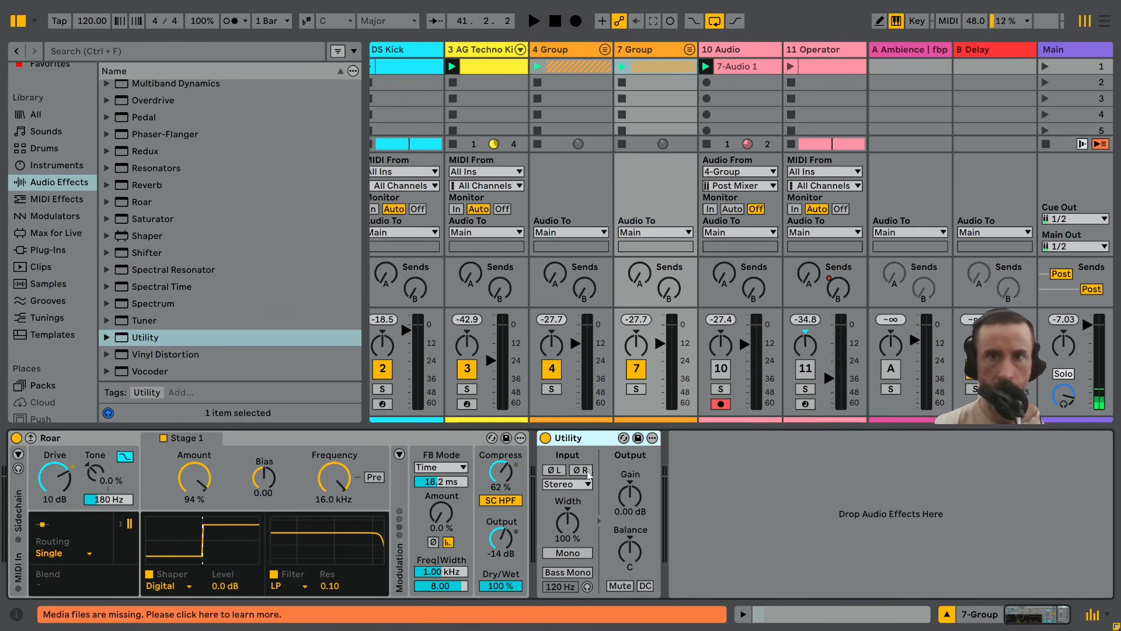
click(623, 440)
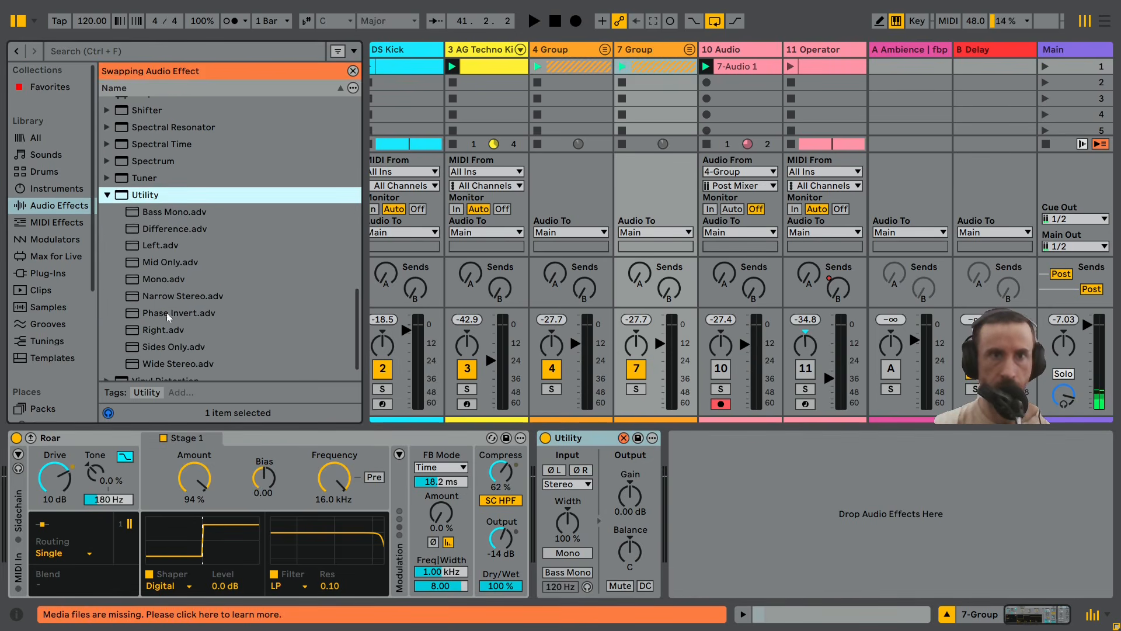
double_click(181, 314)
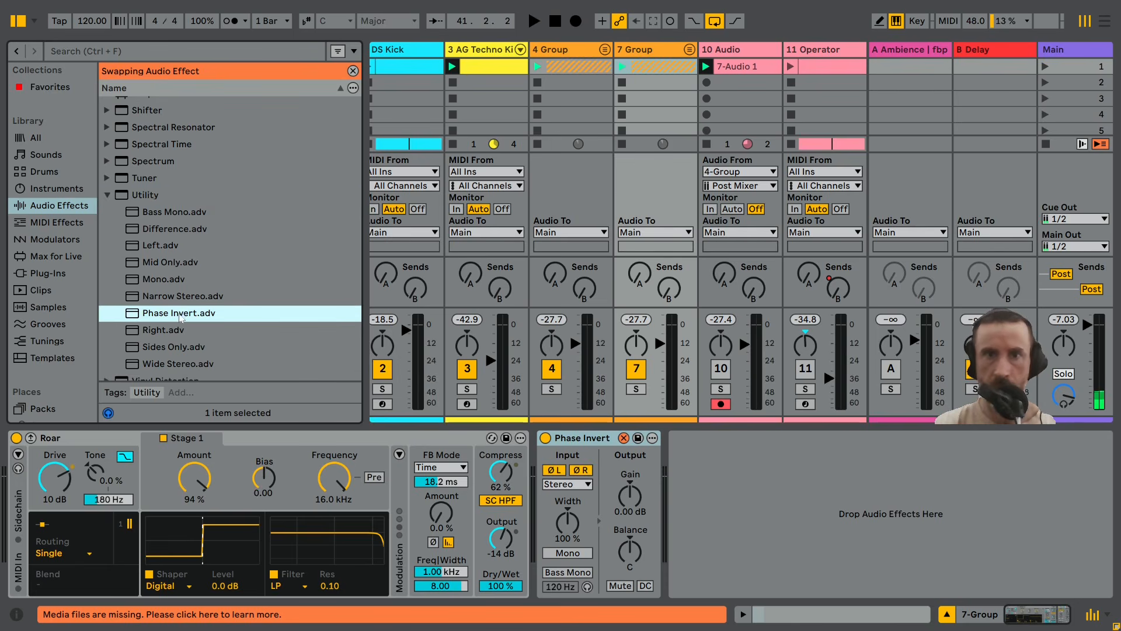
key(space)
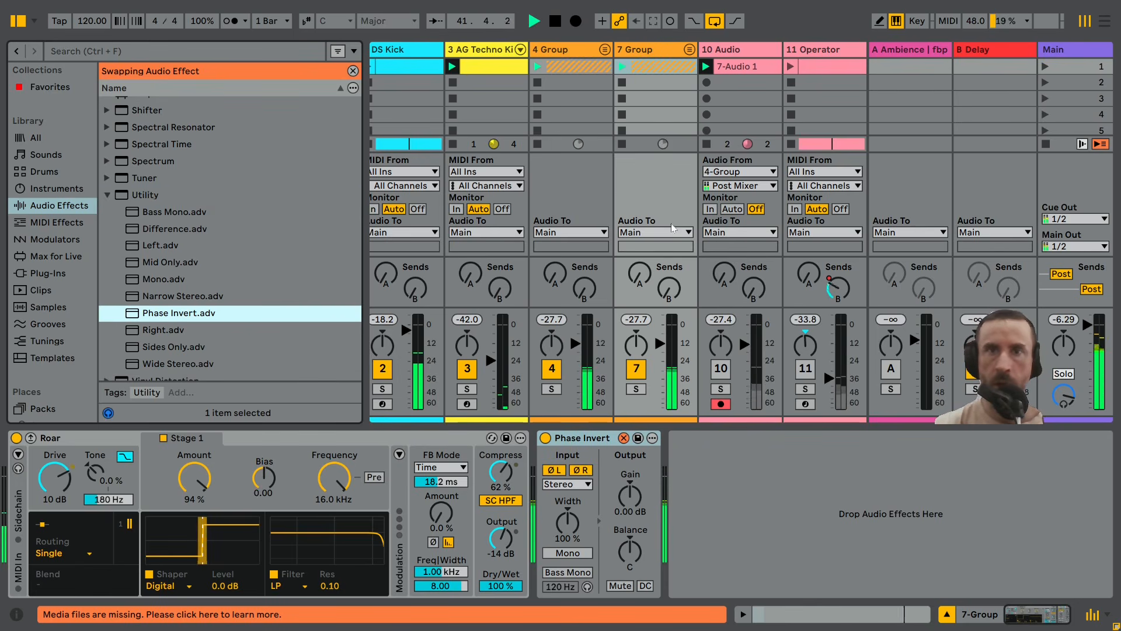
- Delete the Clap Analog Source track from the phase-inverted group, leaving only Operator, and fold the group
click(689, 50)
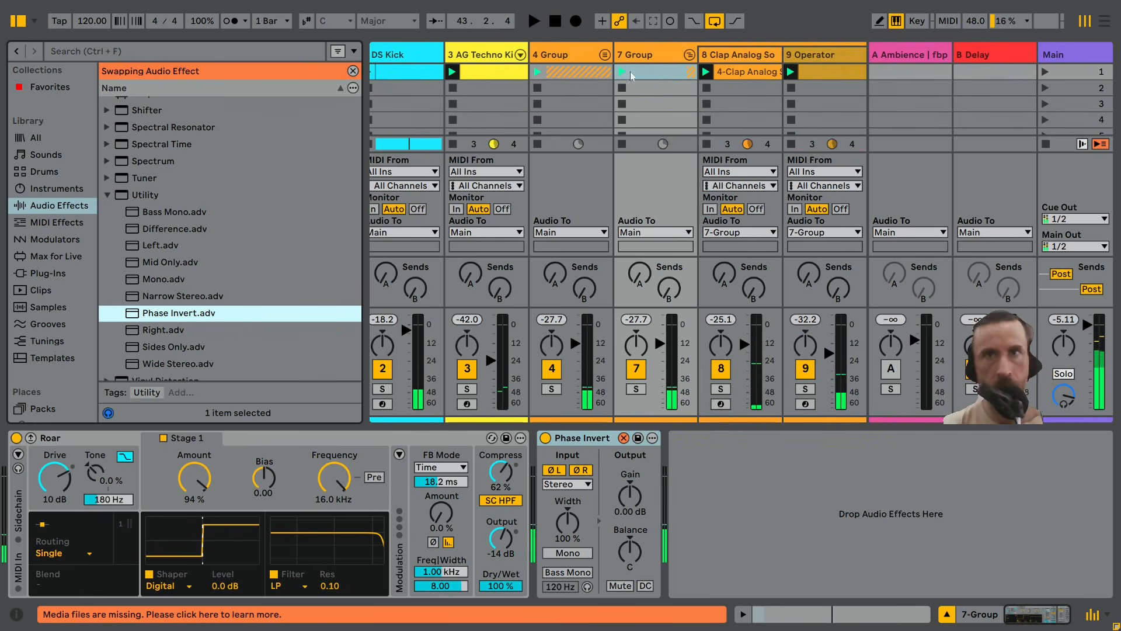
click(753, 56)
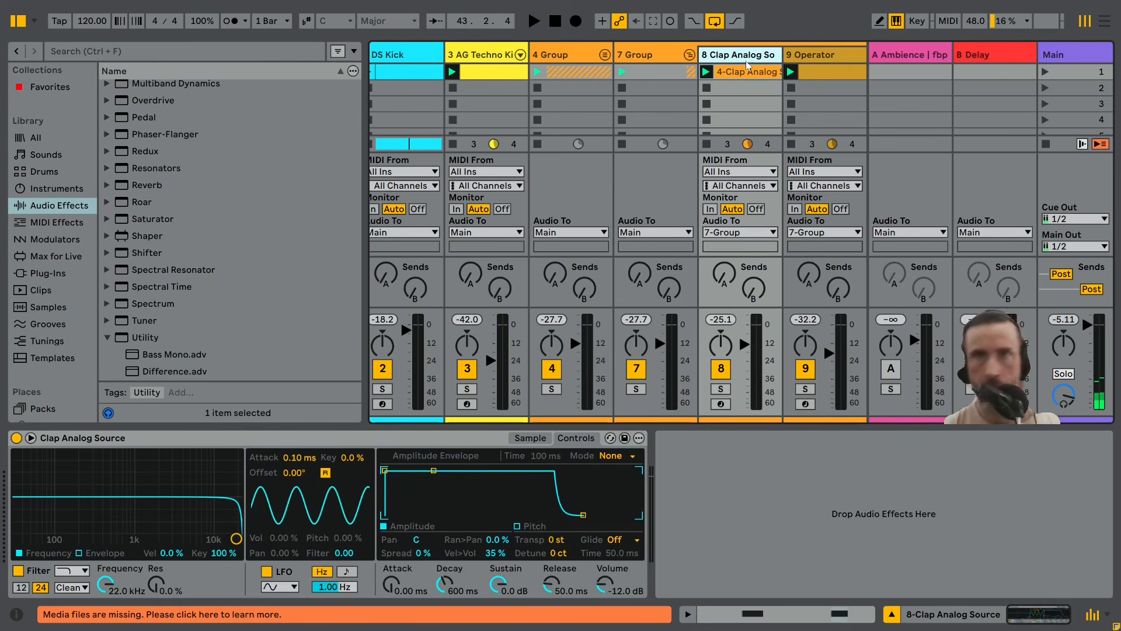
key(Delete)
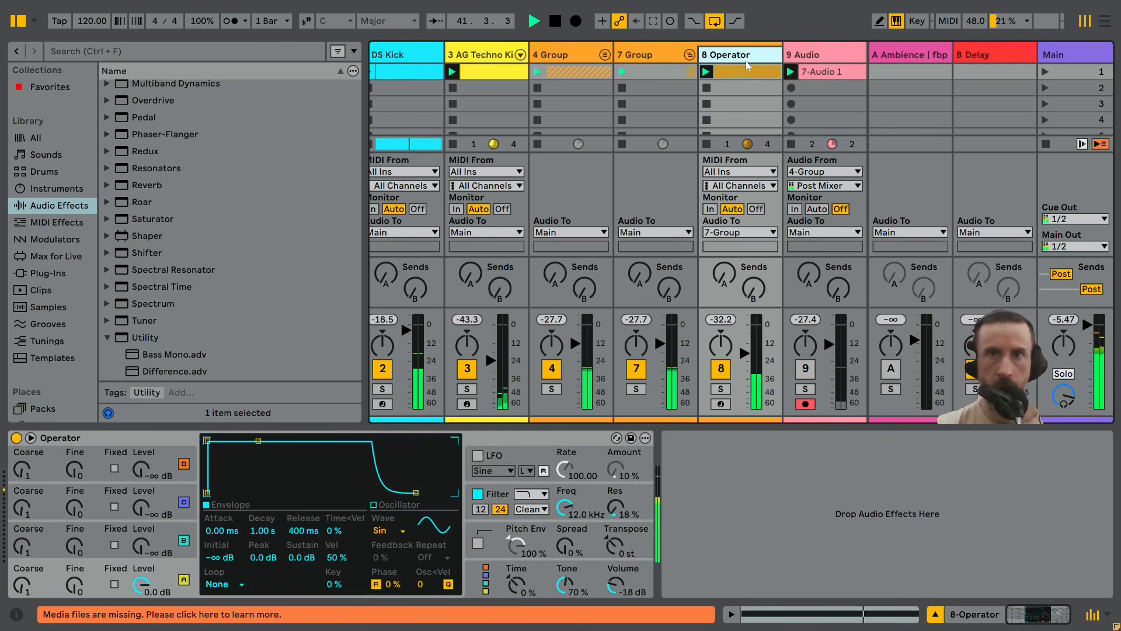
click(690, 54)
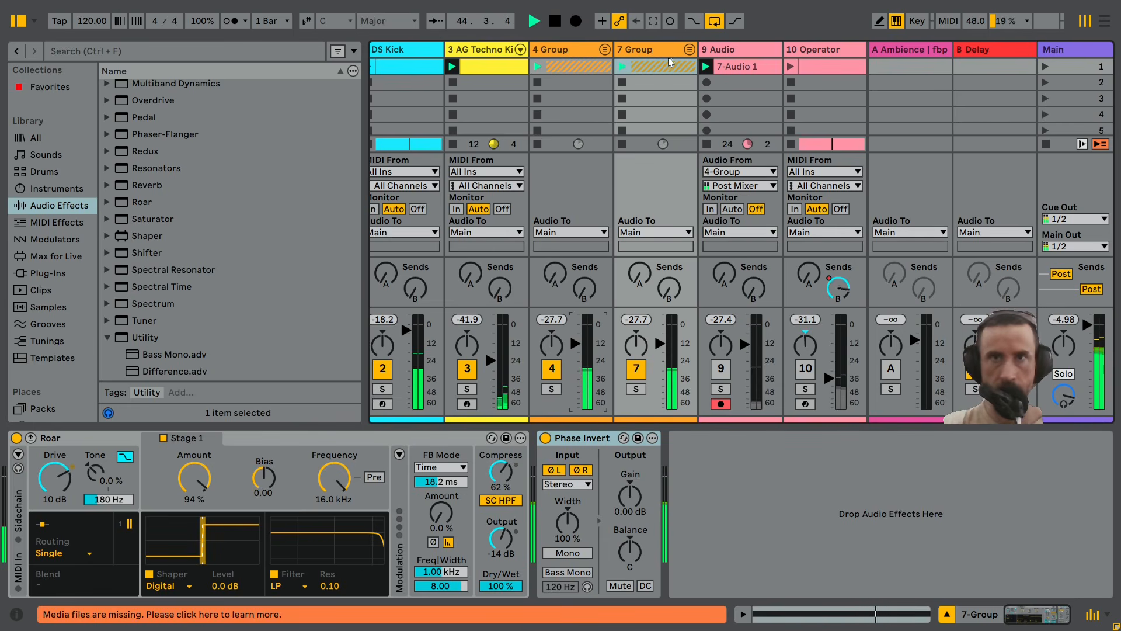
- Insert an audio track after the original group and set its audio input to 4-Group
key(space)
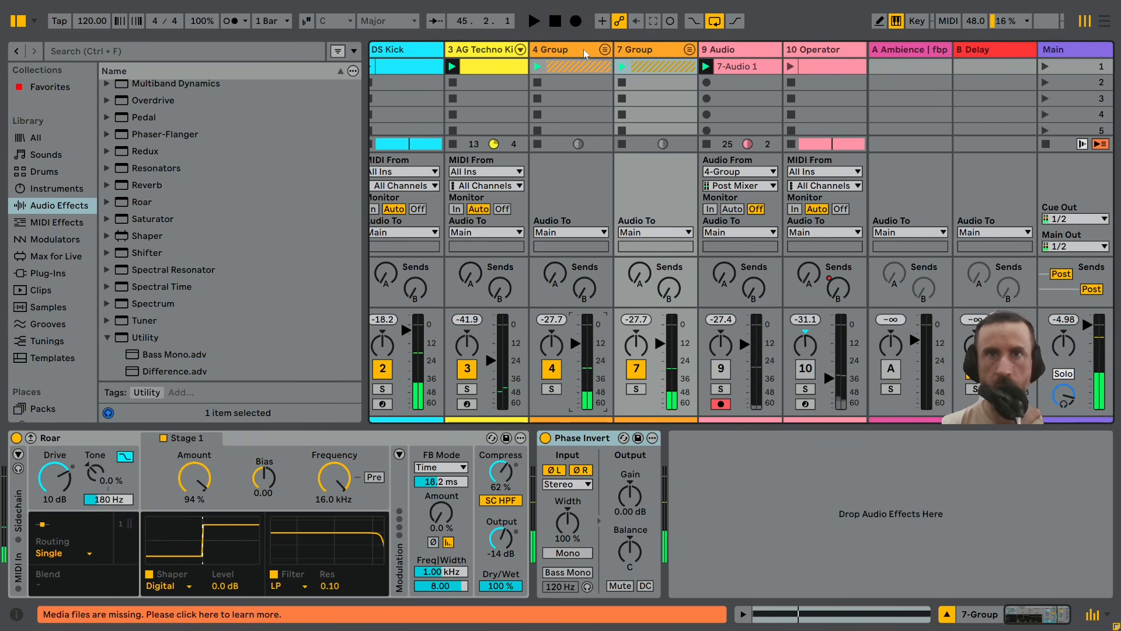
click(585, 51)
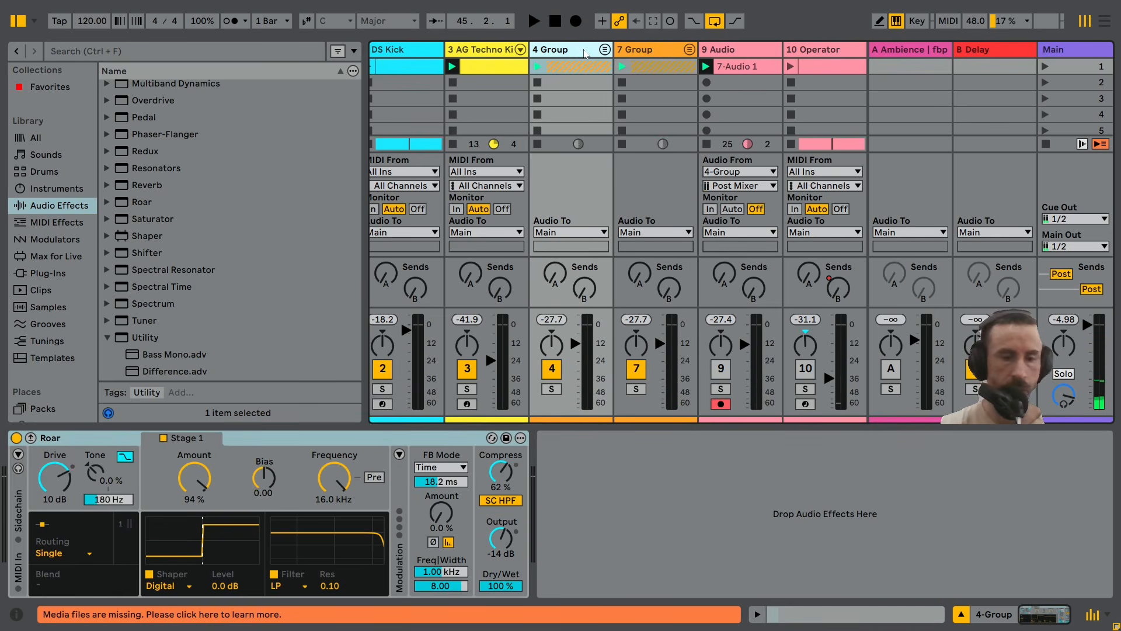
key(ctrl+t)
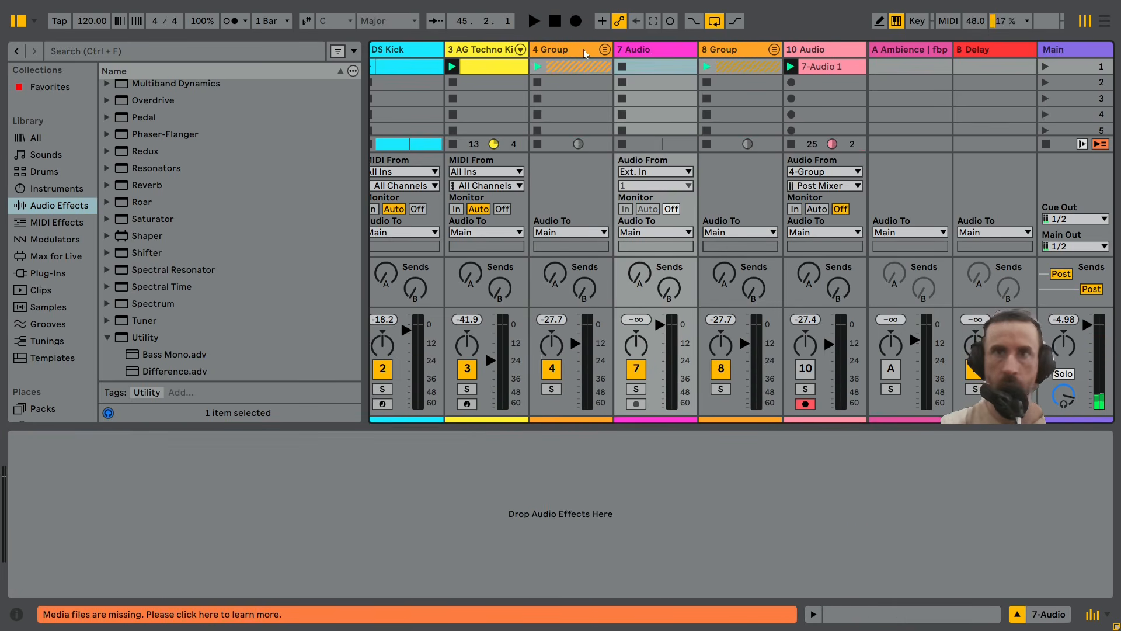
click(653, 178)
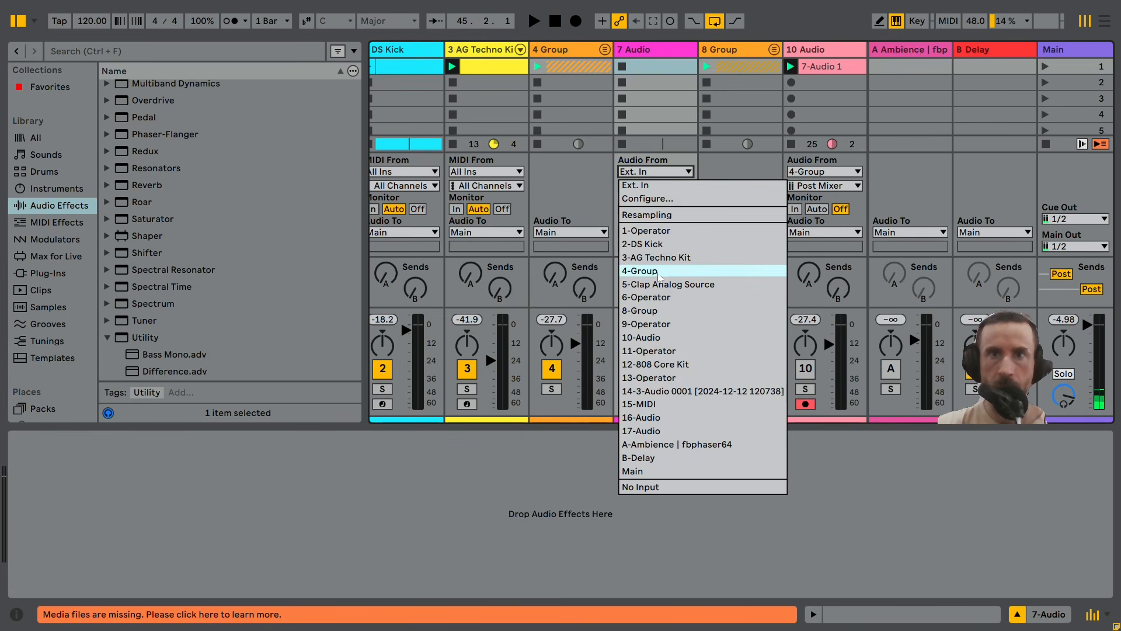
key(Escape)
- Arm the inserted audio track and record the original group's output into its first clip slot
click(636, 404)
key(space)
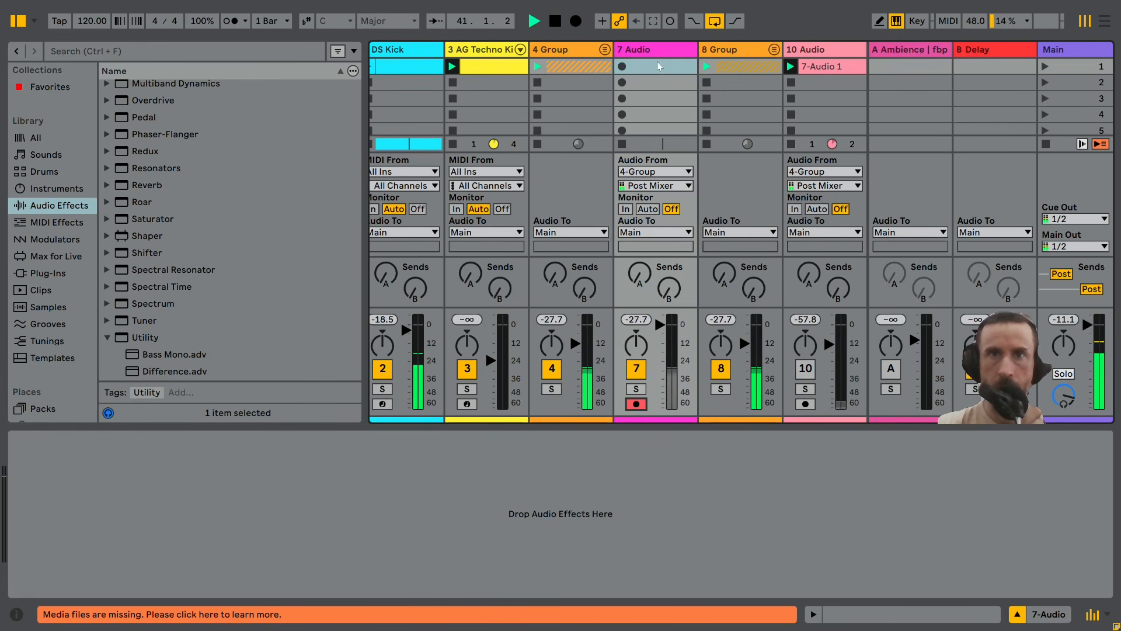
click(623, 68)
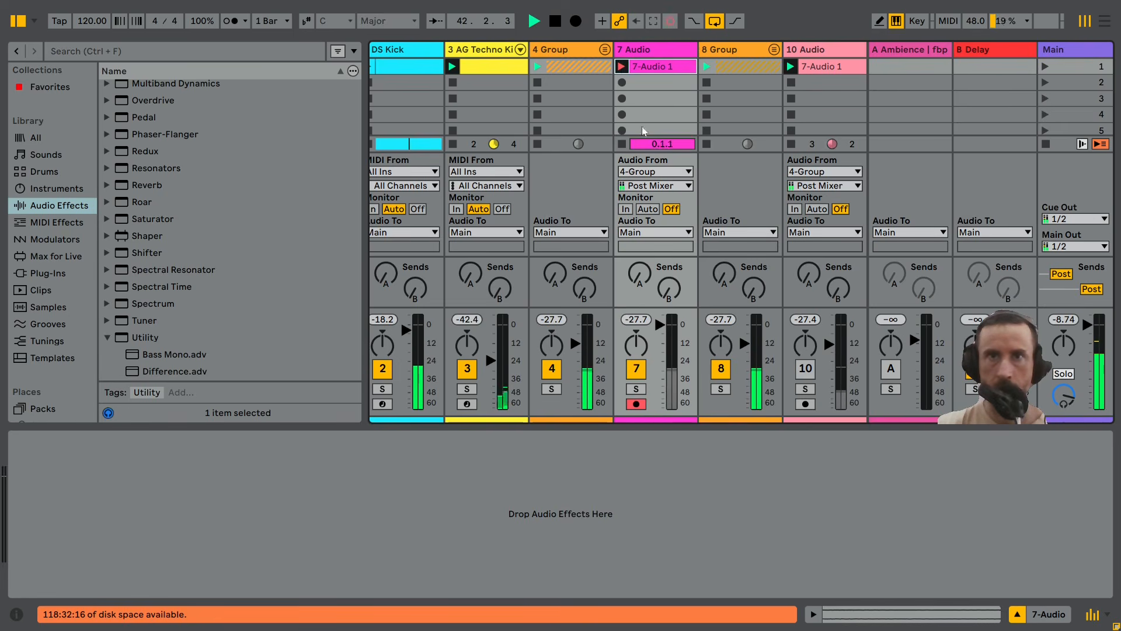
key(space)
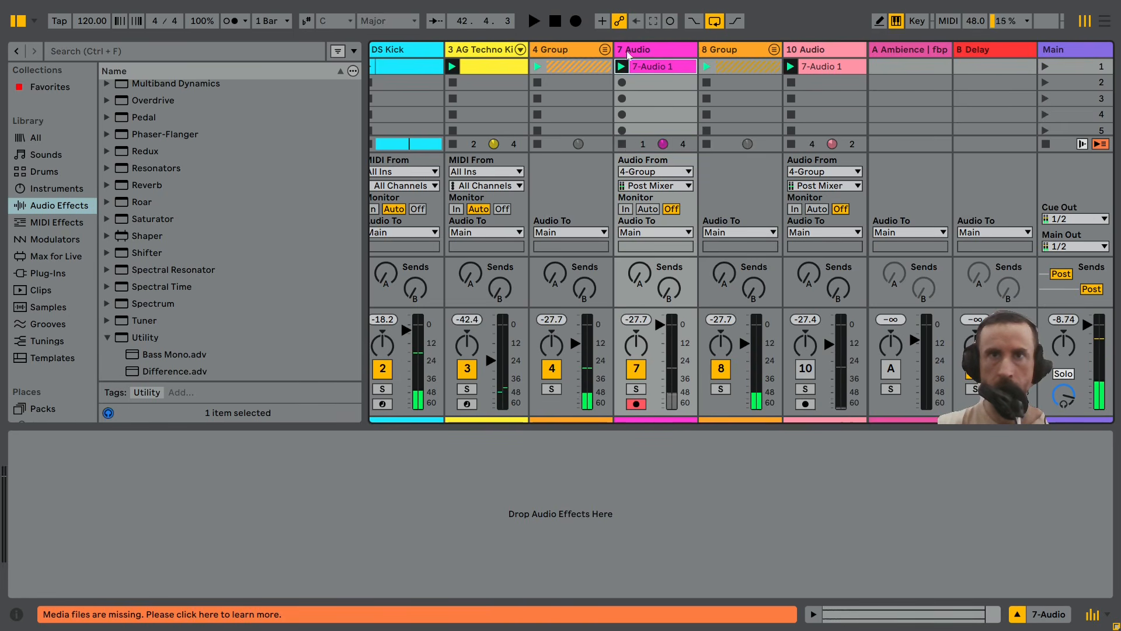
- Insert a MIDI track, load the recorded clip into it as a sampler instrument, and inspect the clip's waveform
click(636, 49)
key(ctrl+shift+t)
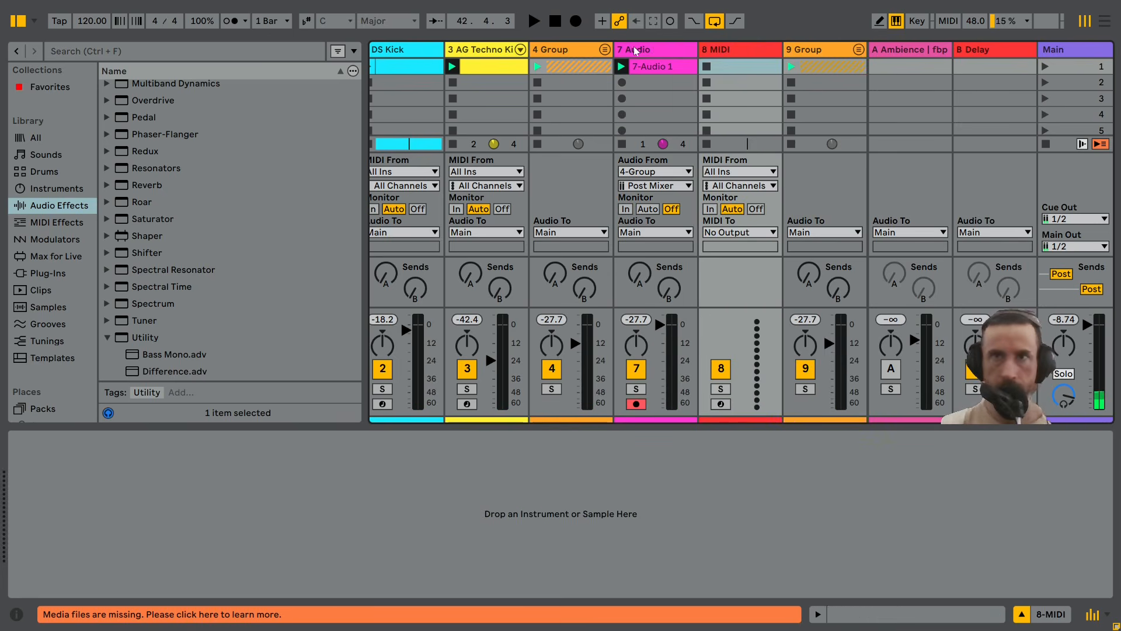
drag(672, 66, 670, 468)
drag(616, 490, 616, 491)
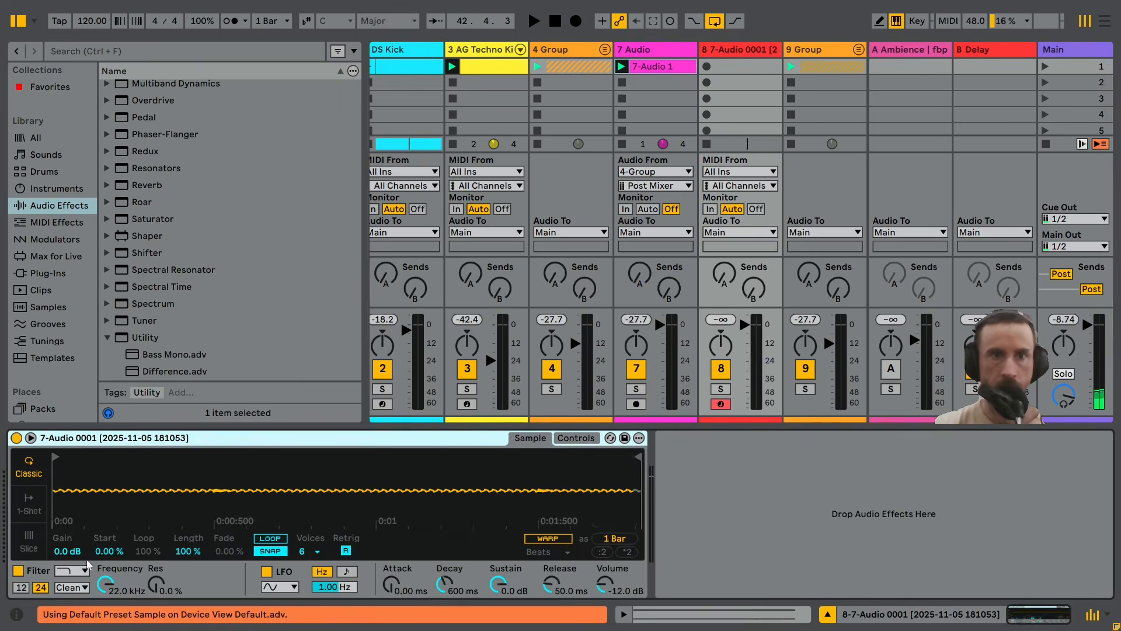
key(space)
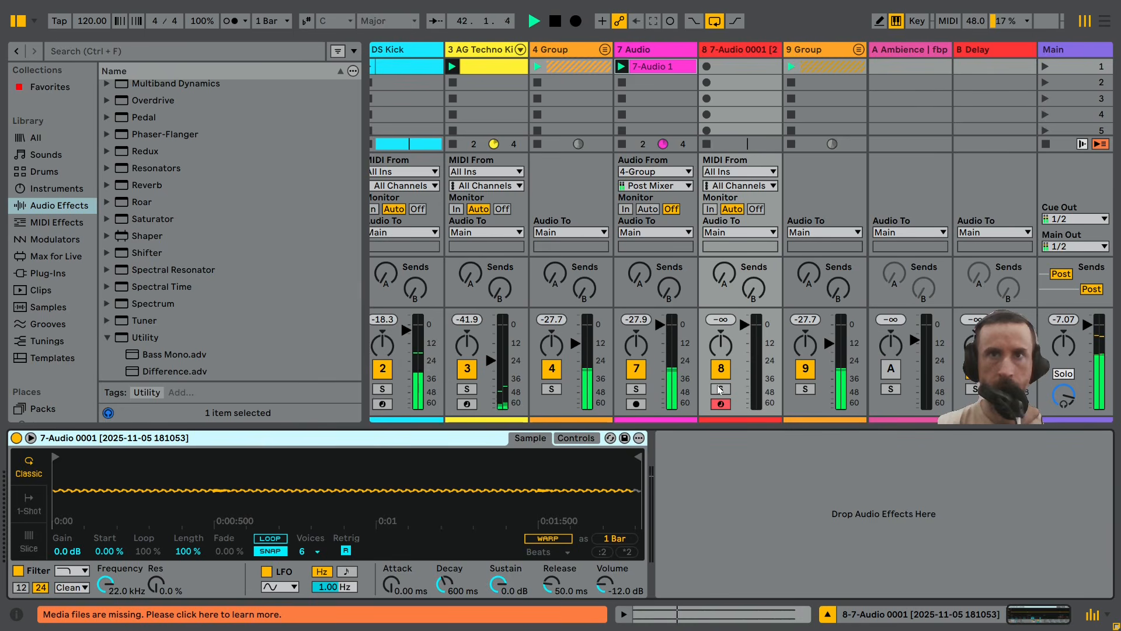
key(space)
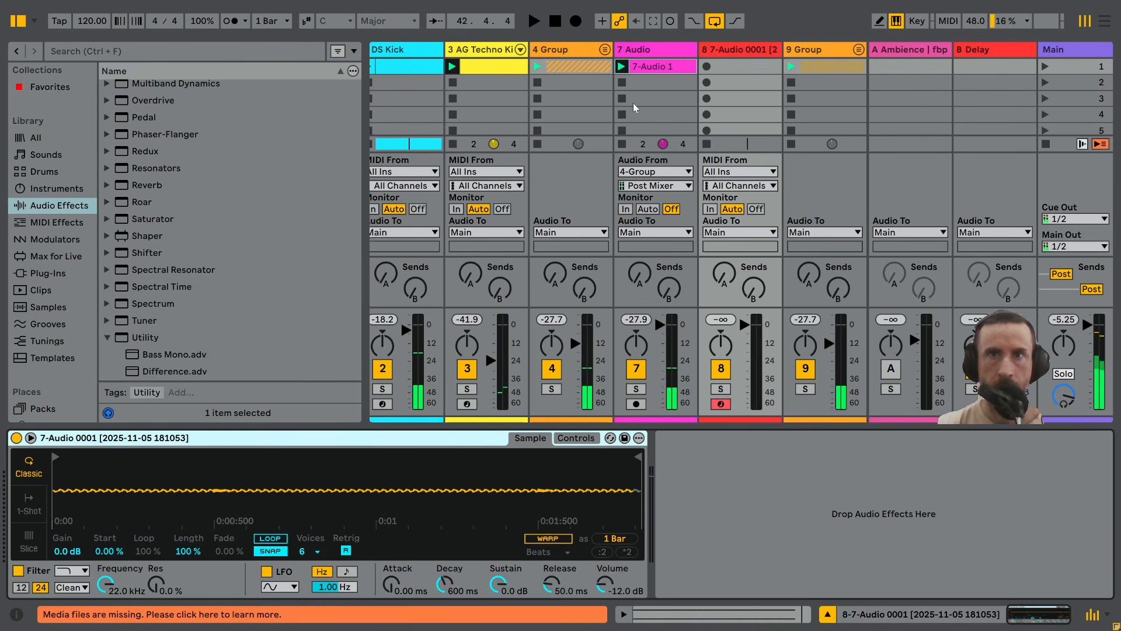
click(654, 66)
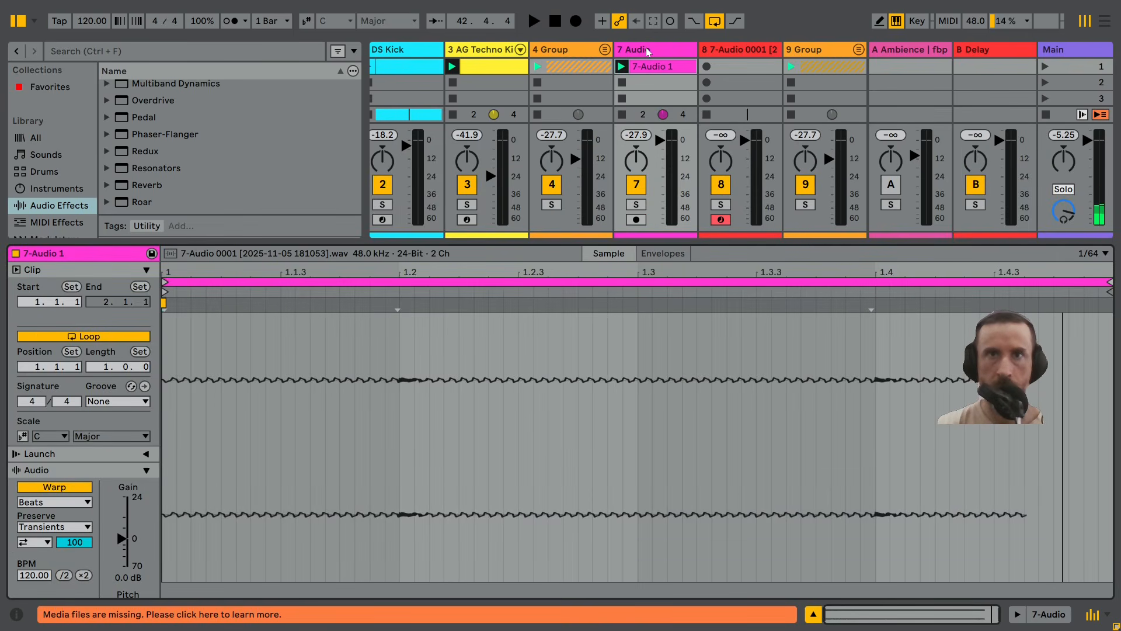
- Undo the sampler, the MIDI track, the recording and the inserted audio track, and play the two groups again
key(ctrl+z)
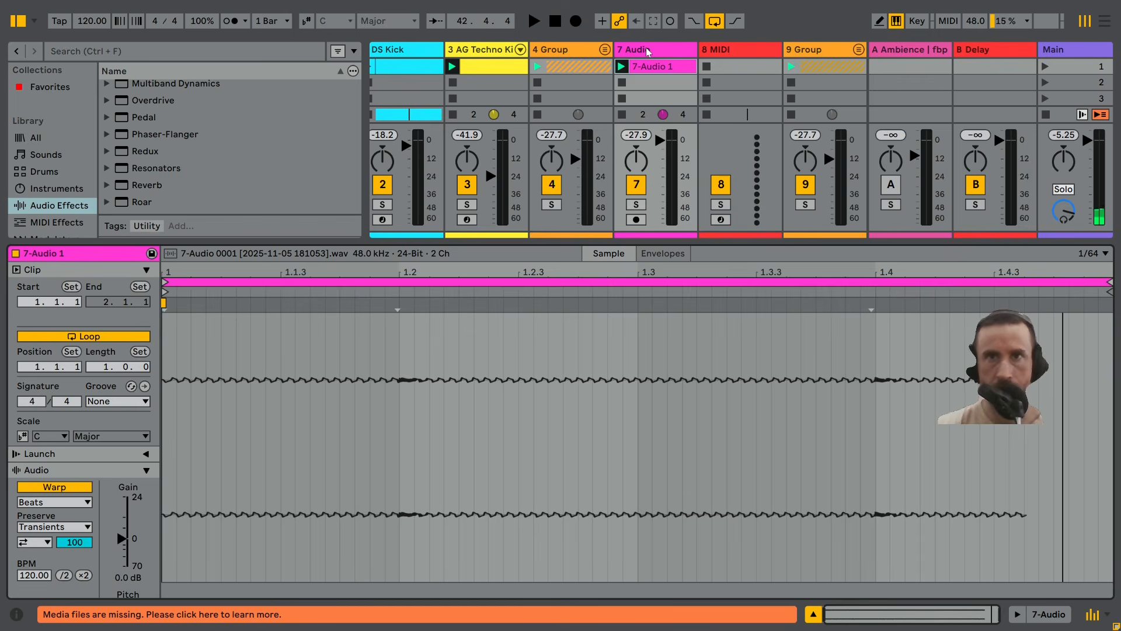
key(ctrl+z)
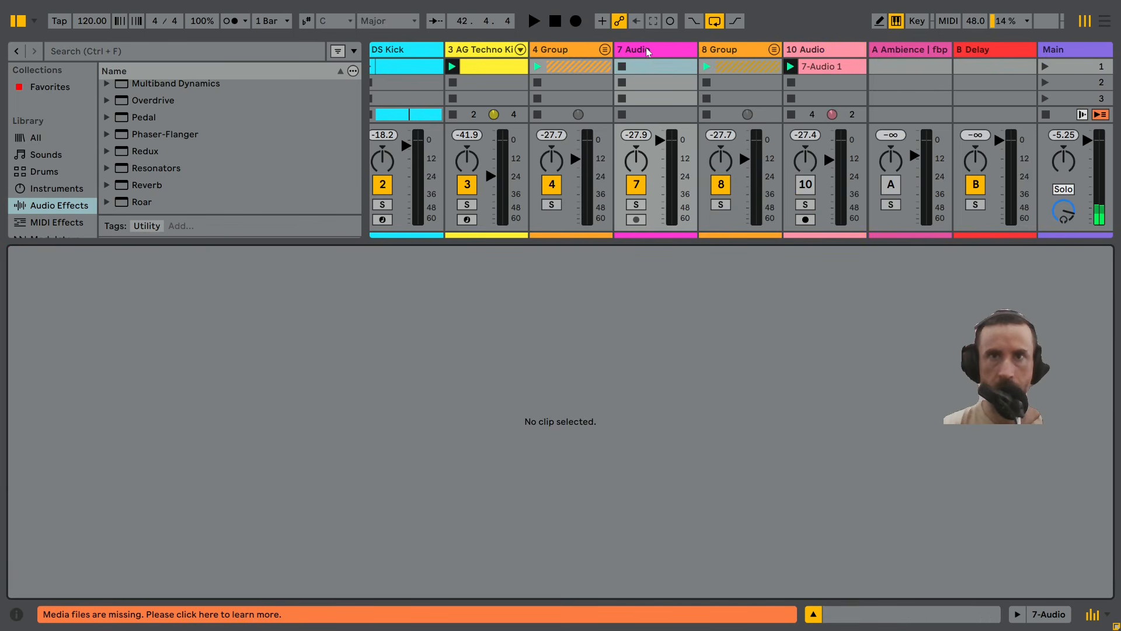
key(ctrl+z)
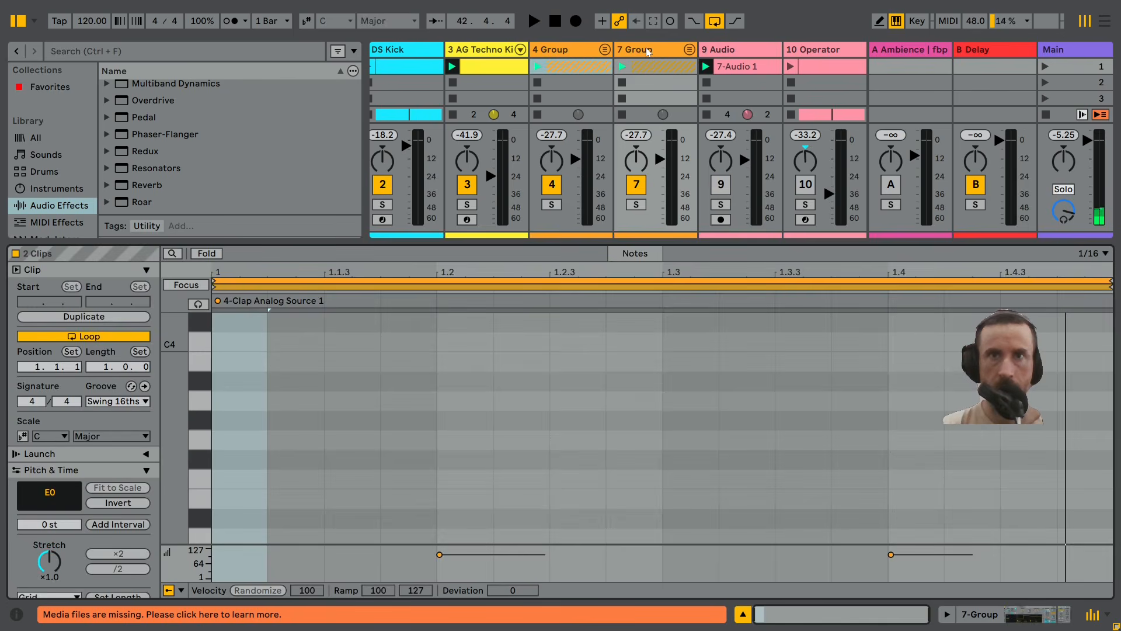
key(space)
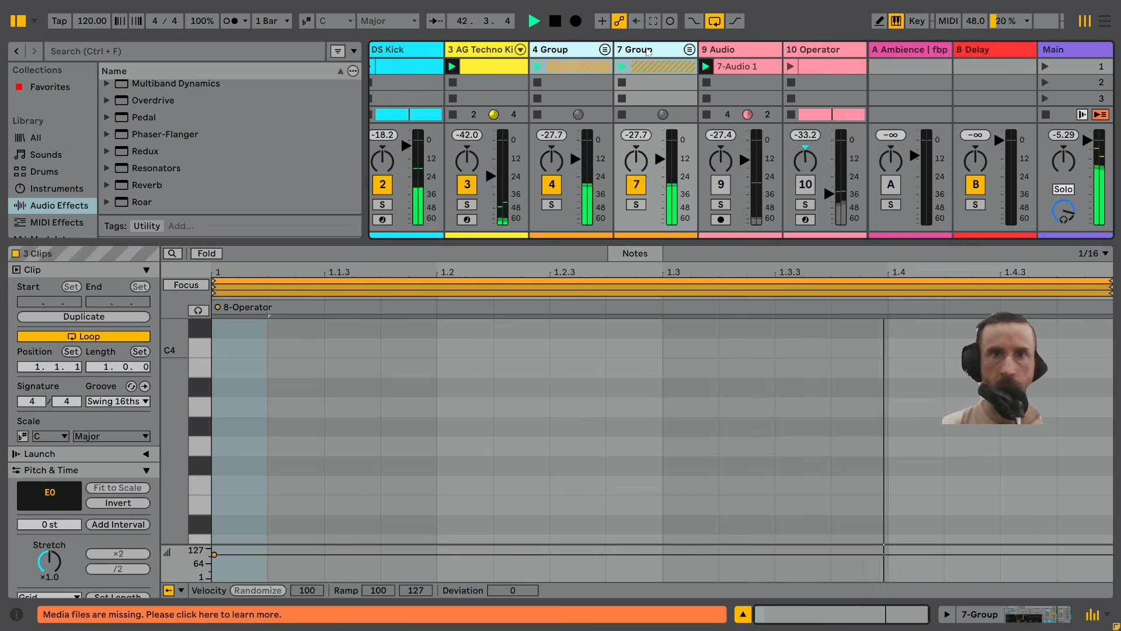
click(648, 52)
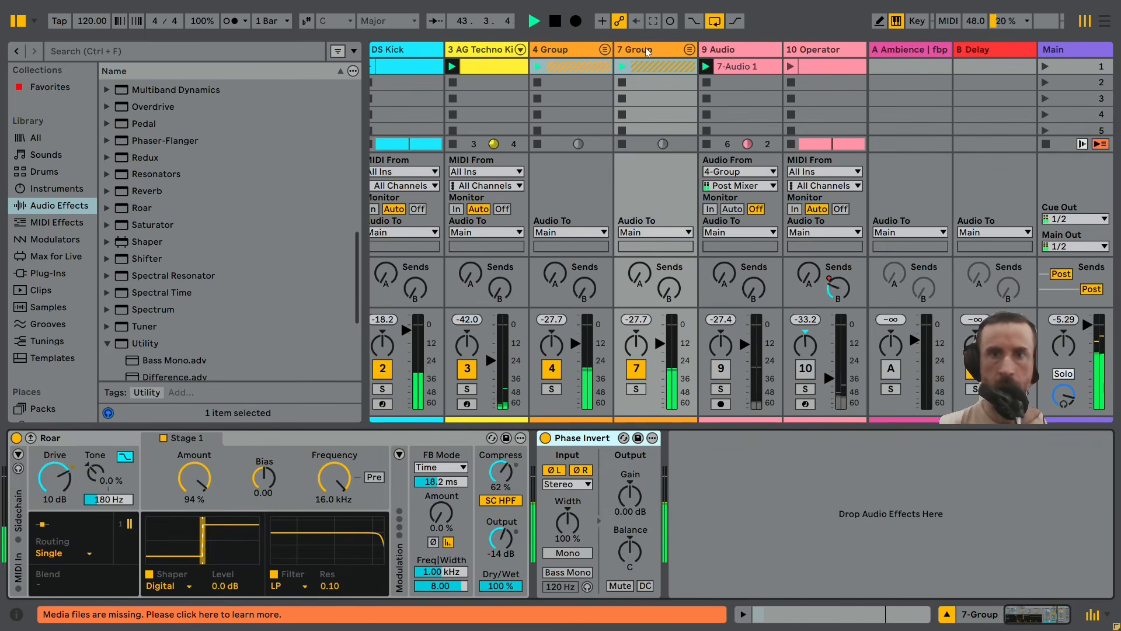
- Undo one more change, combine the original group and its phase-inverted duplicate in a parent group, and collapse it
key(ctrl+z)
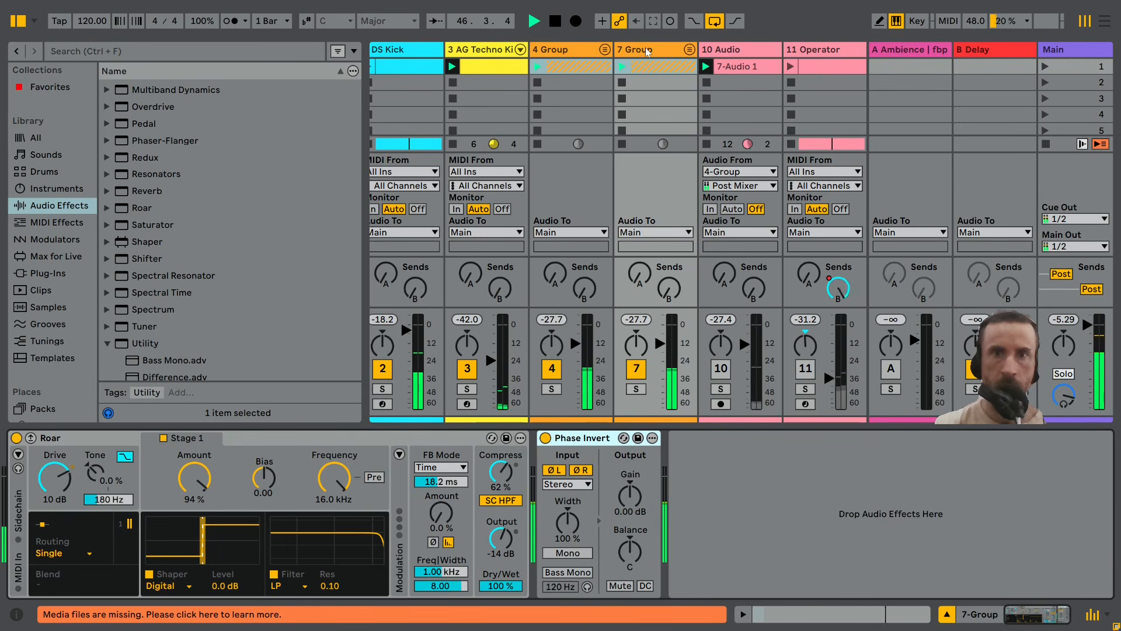
click(552, 49)
click(646, 51)
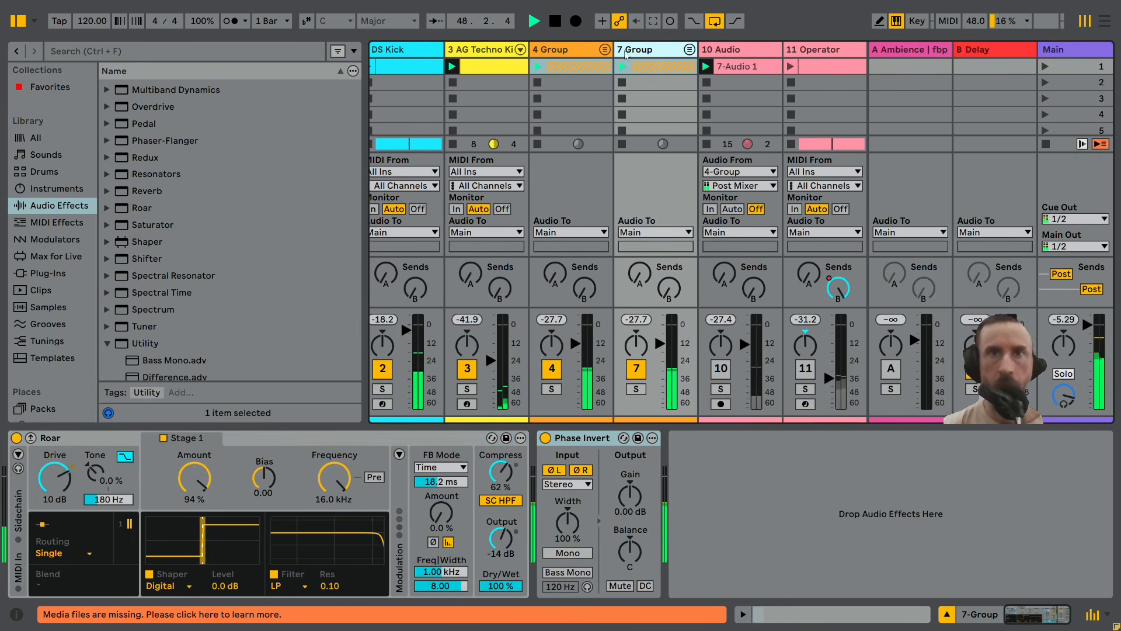
click(572, 54)
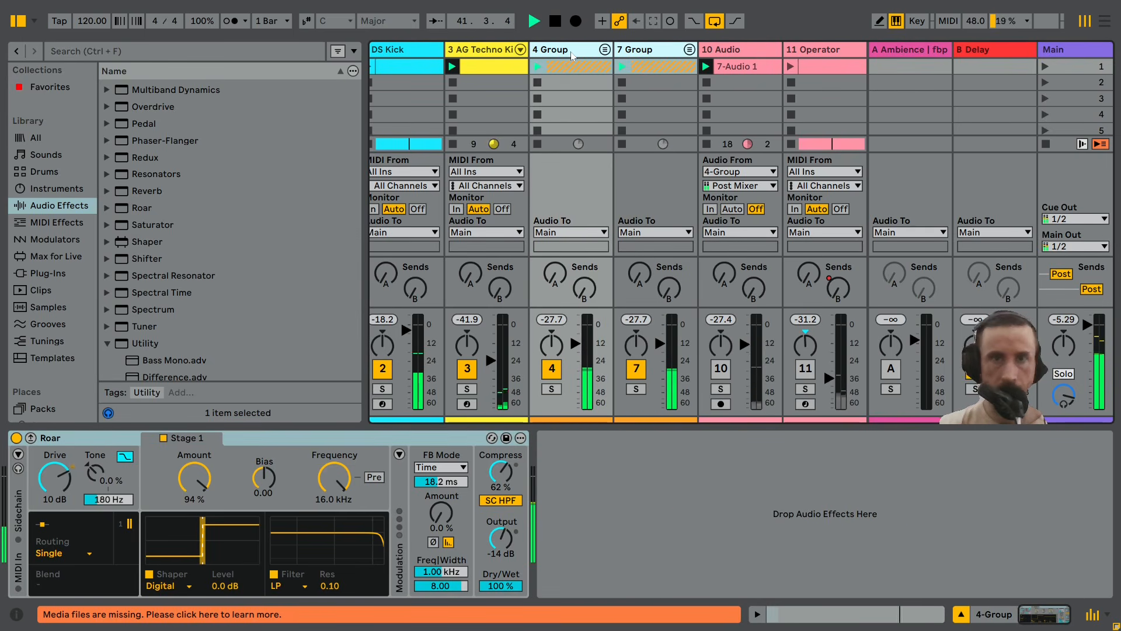
key(ctrl+g)
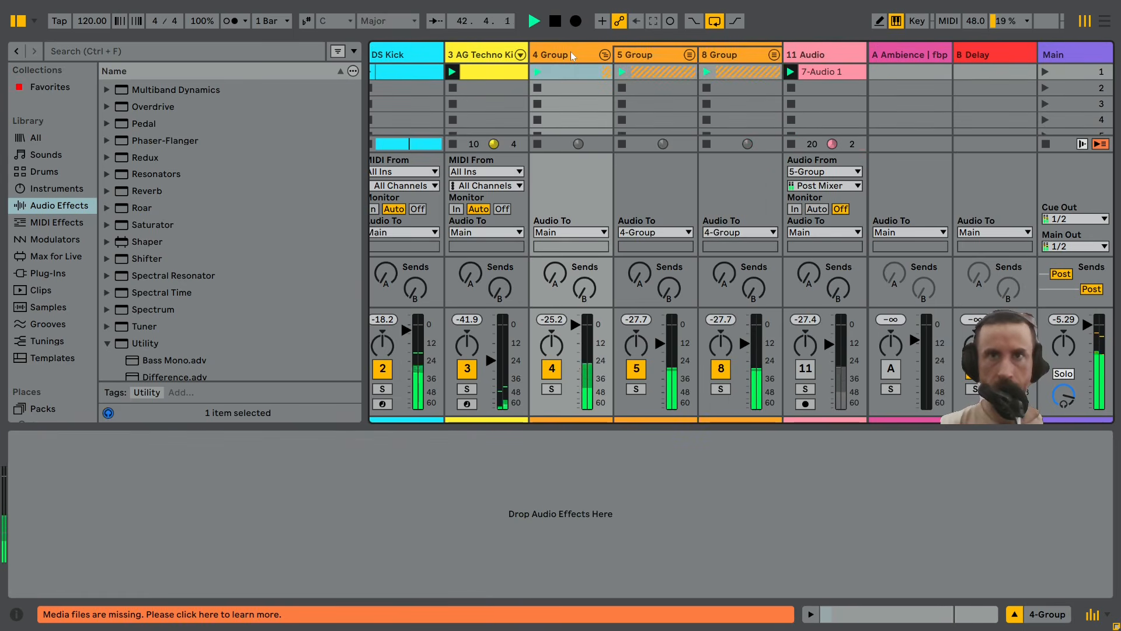
click(602, 57)
click(578, 53)
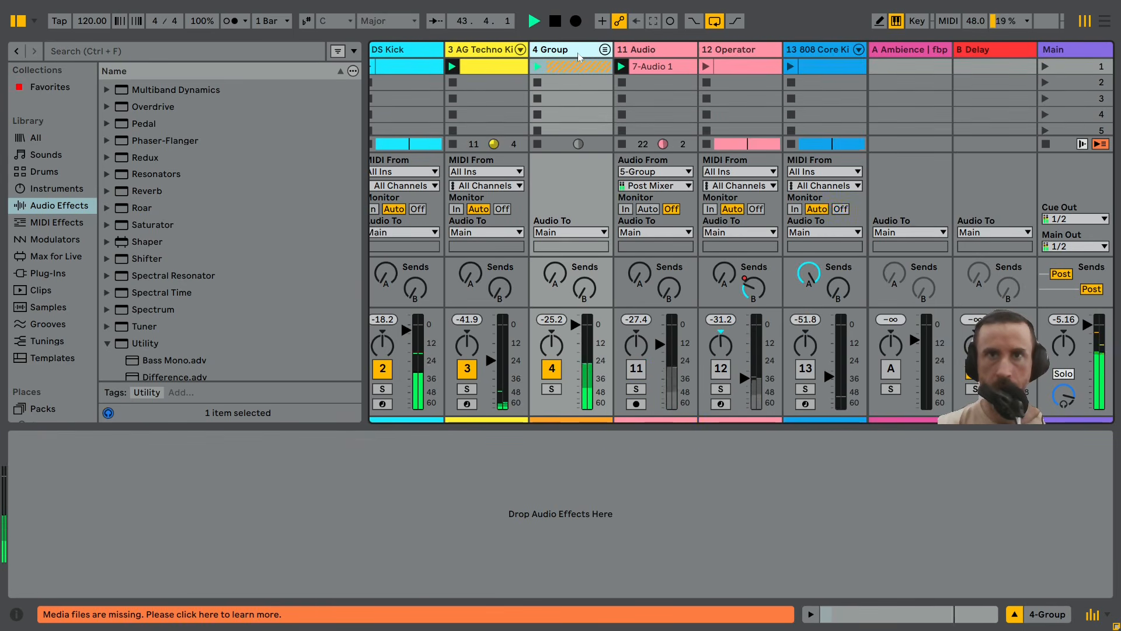
- Insert an audio track after the parent group and set its audio input to 4-Group
key(ctrl+t)
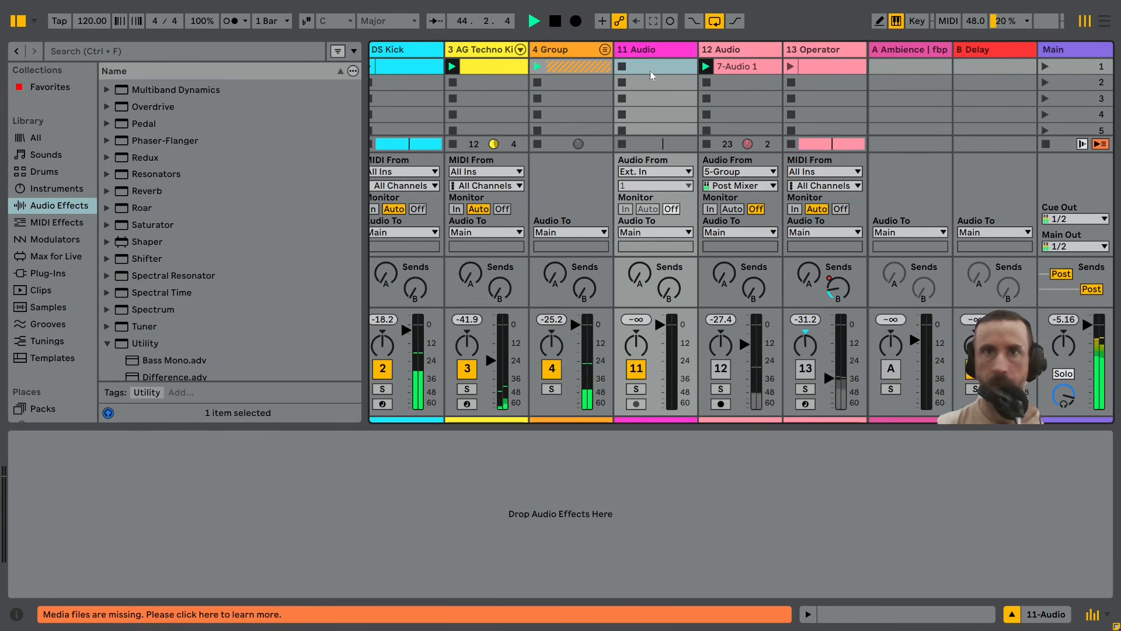
click(644, 169)
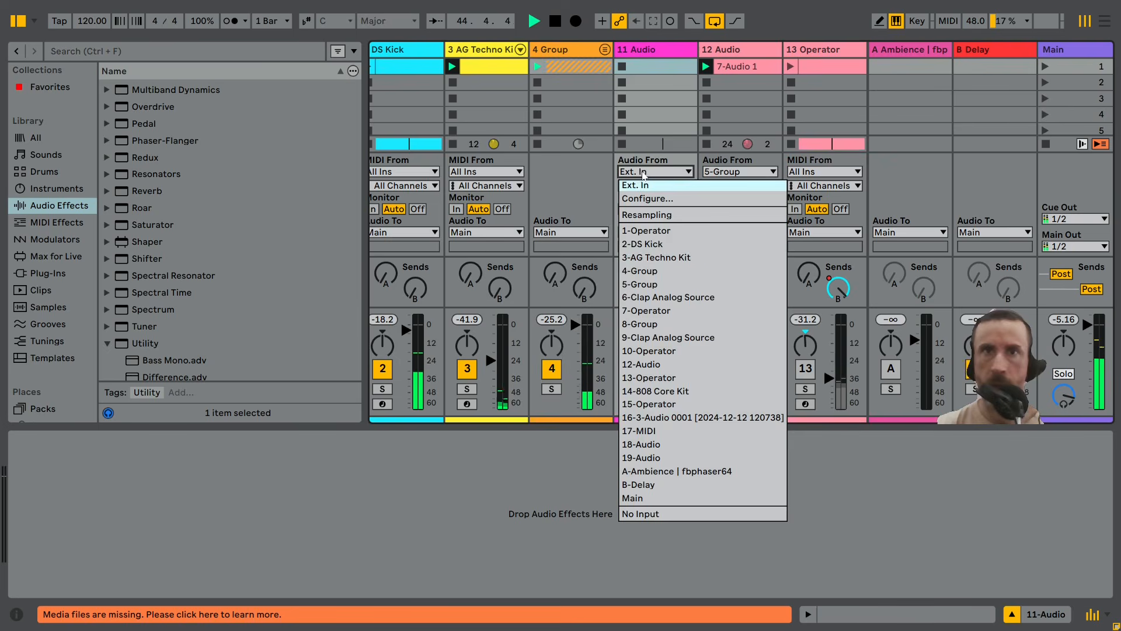
click(650, 271)
- Arm the new audio track, record the combined groups into its first clip slot, and open the recorded clip
click(637, 404)
click(620, 69)
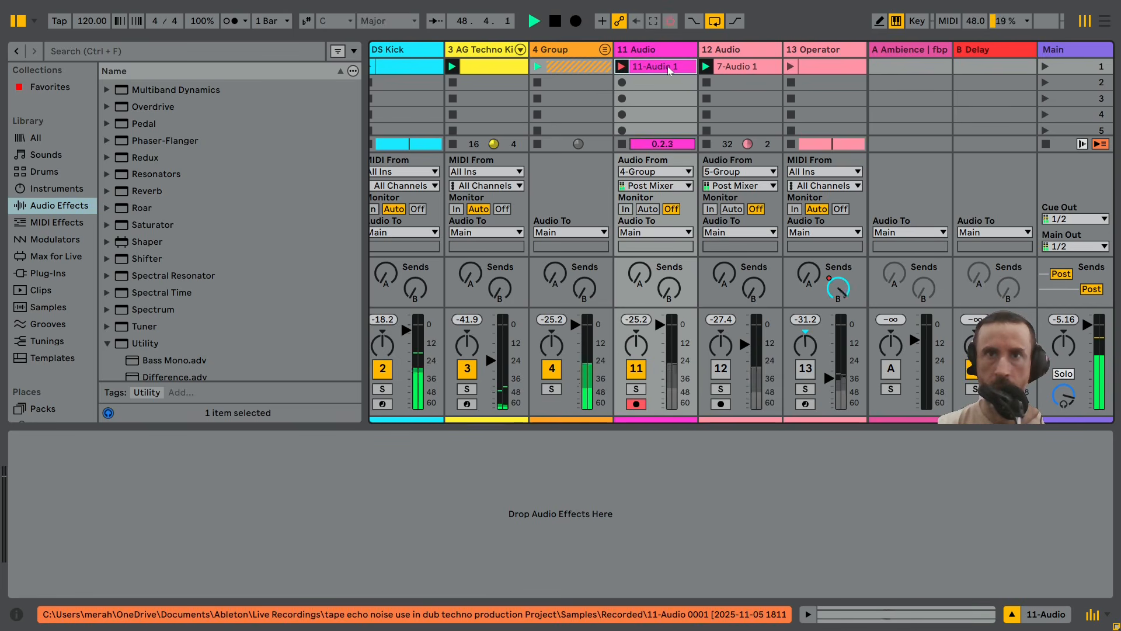
double_click(670, 67)
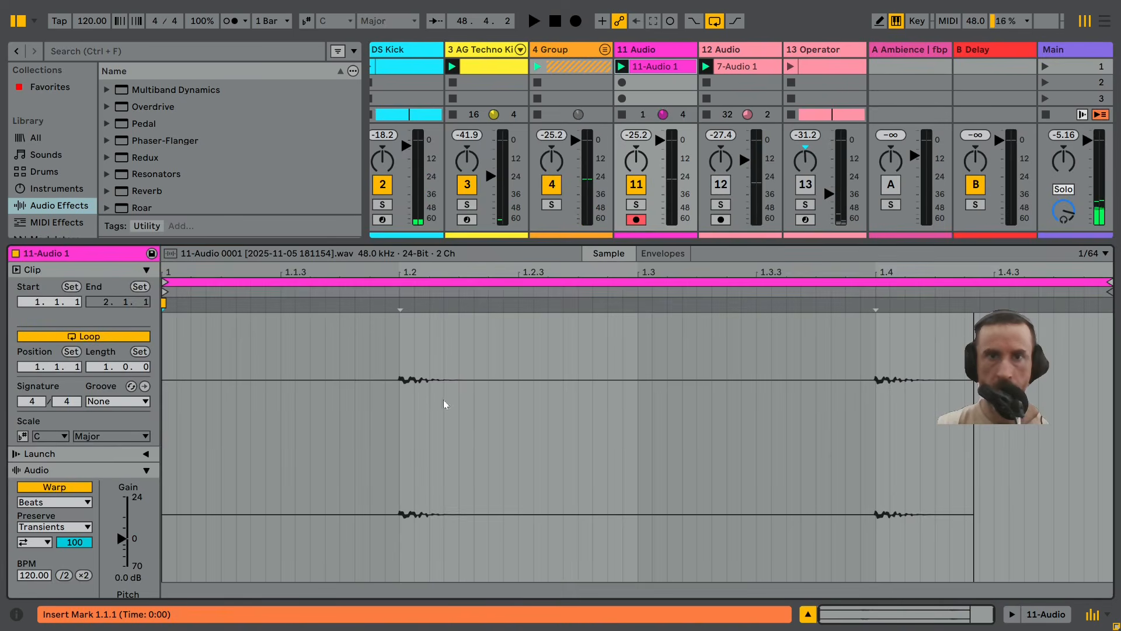
- Insert a MIDI track after the recording track and load the recorded clip into it as a sampler instrument
click(663, 53)
key(ctrl+shift+t)
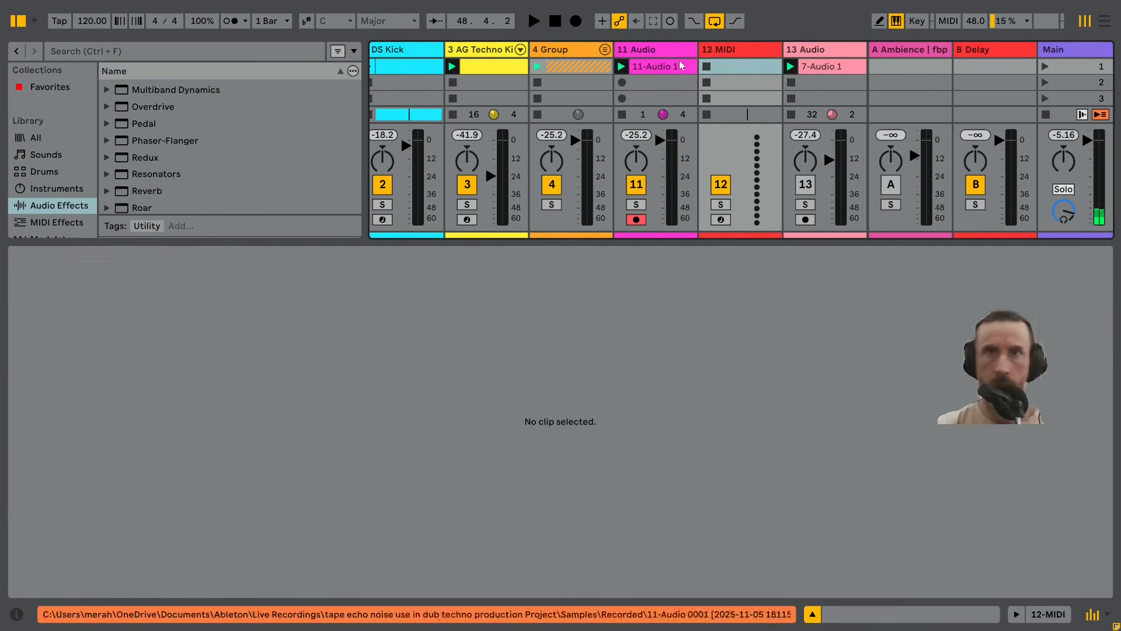
double_click(723, 51)
drag(678, 67, 578, 569)
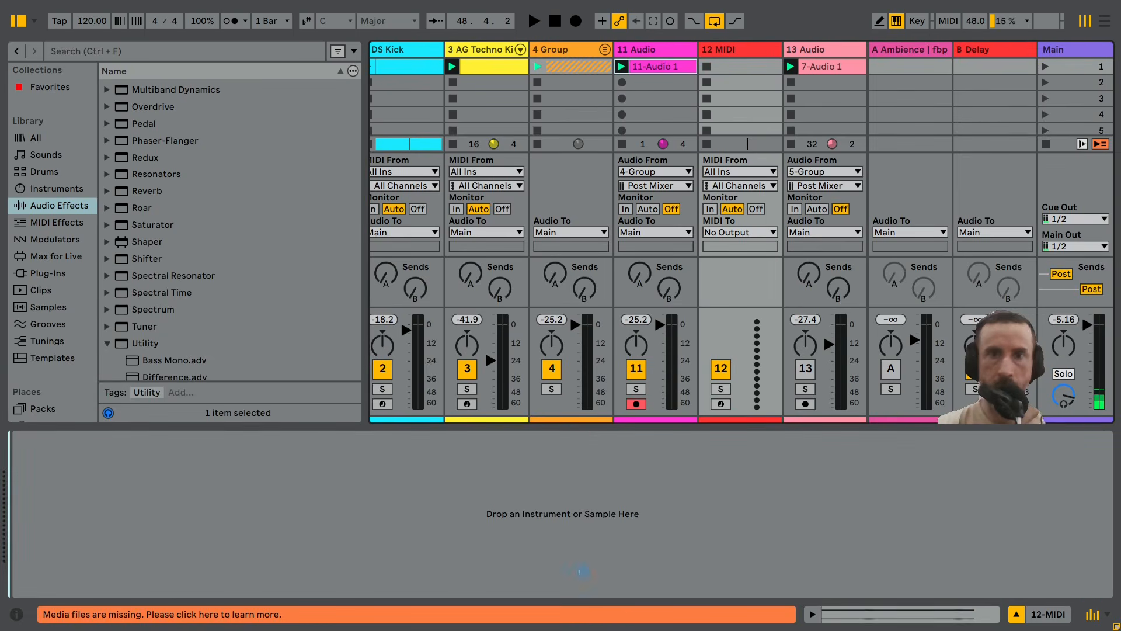
- Delete the audio track used for recording and the parent group holding both source groups
click(670, 54)
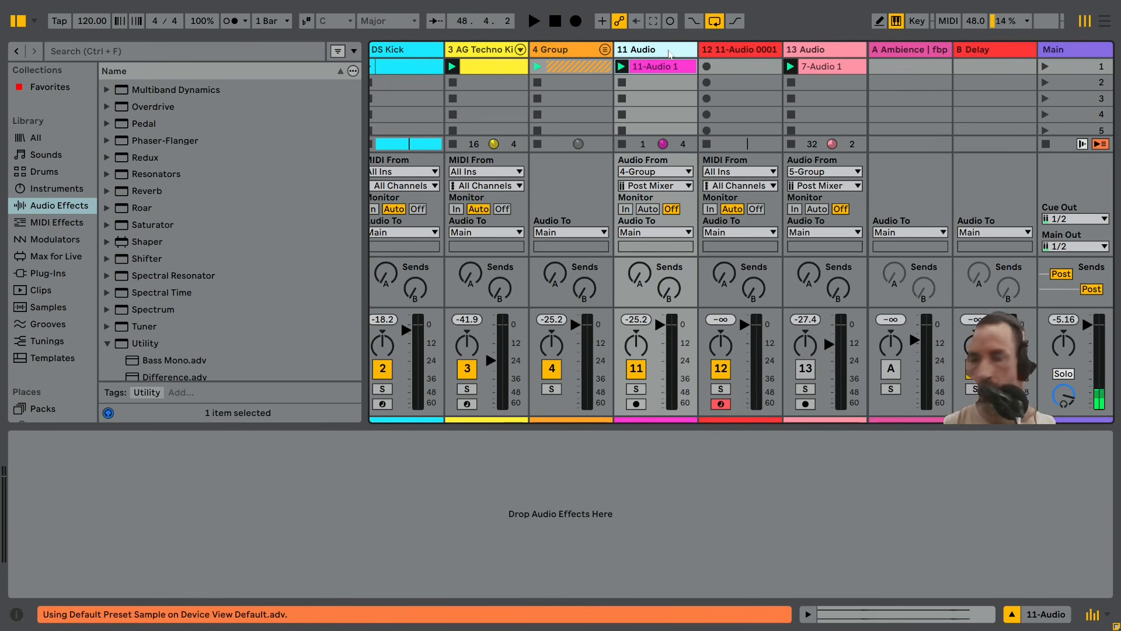
key(Delete)
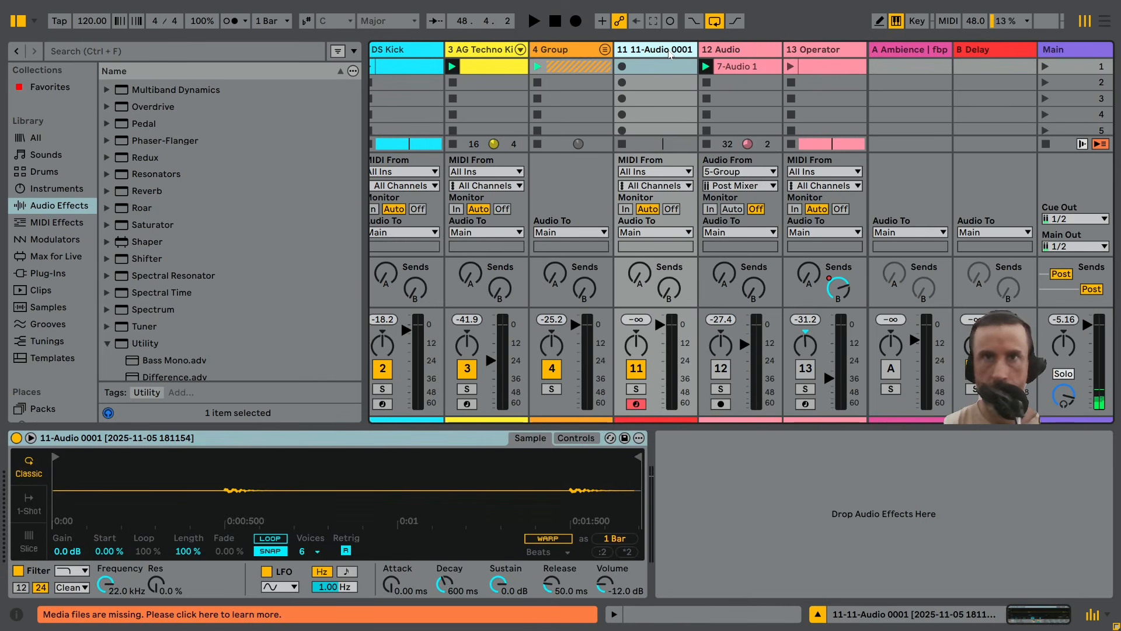
click(548, 51)
key(Delete)
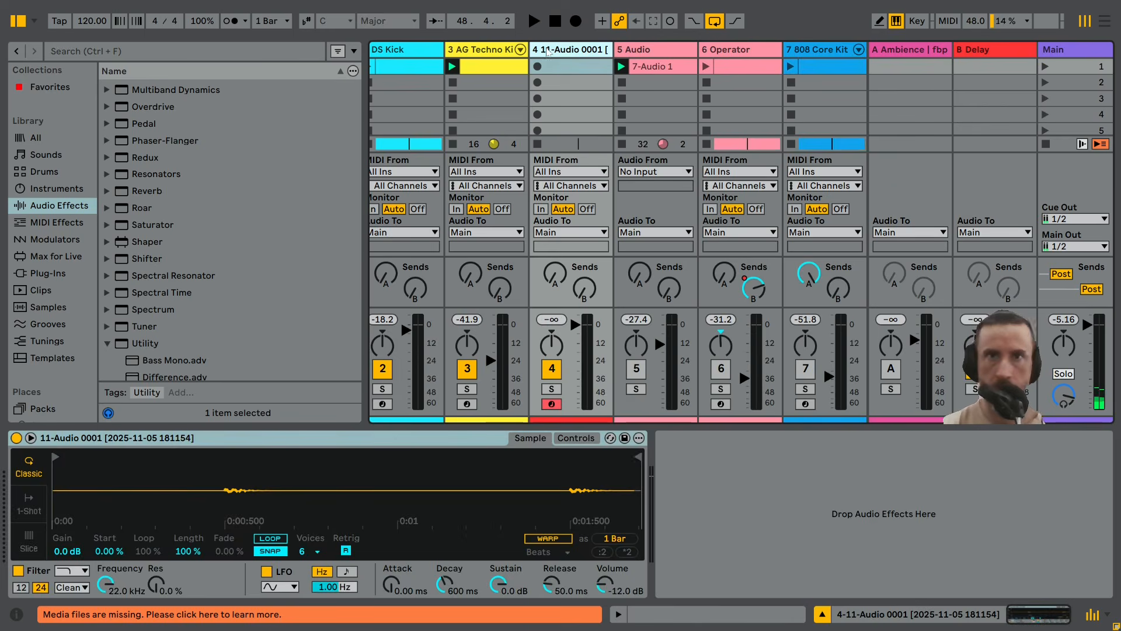
- Create a one-bar MIDI clip on the sampler track with C3 notes on beats 2 and 4, and launch it
double_click(555, 69)
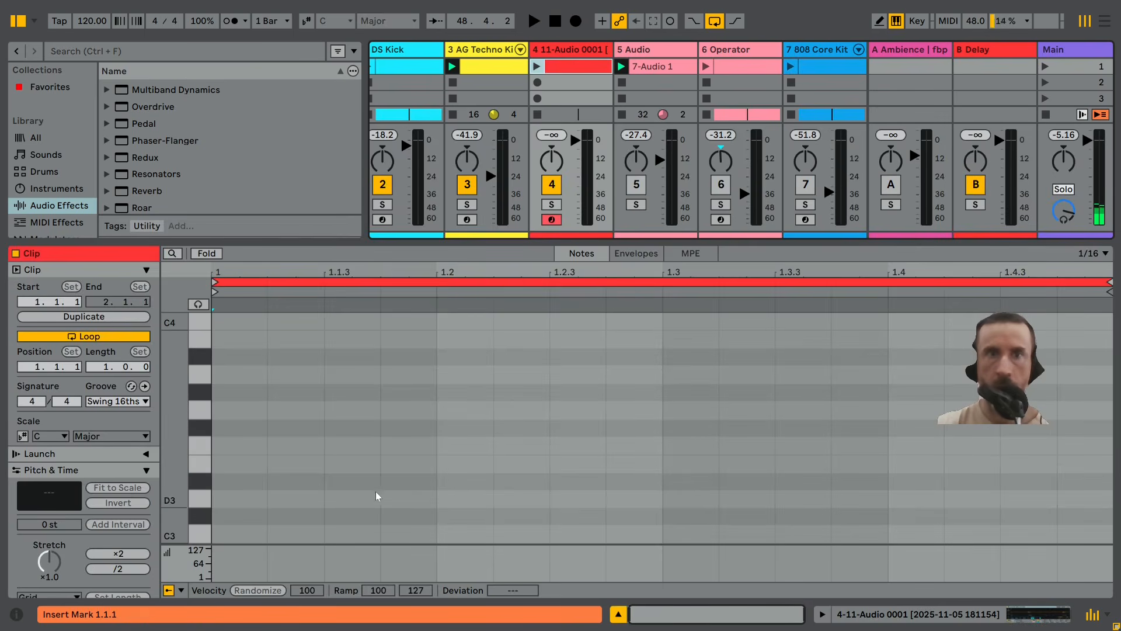
double_click(469, 535)
drag(492, 537, 225, 536)
key(ctrl+d)
click(540, 70)
- Normalize the sampler's sample volume and move the sample start to the first clap hit
click(539, 47)
right_click(140, 509)
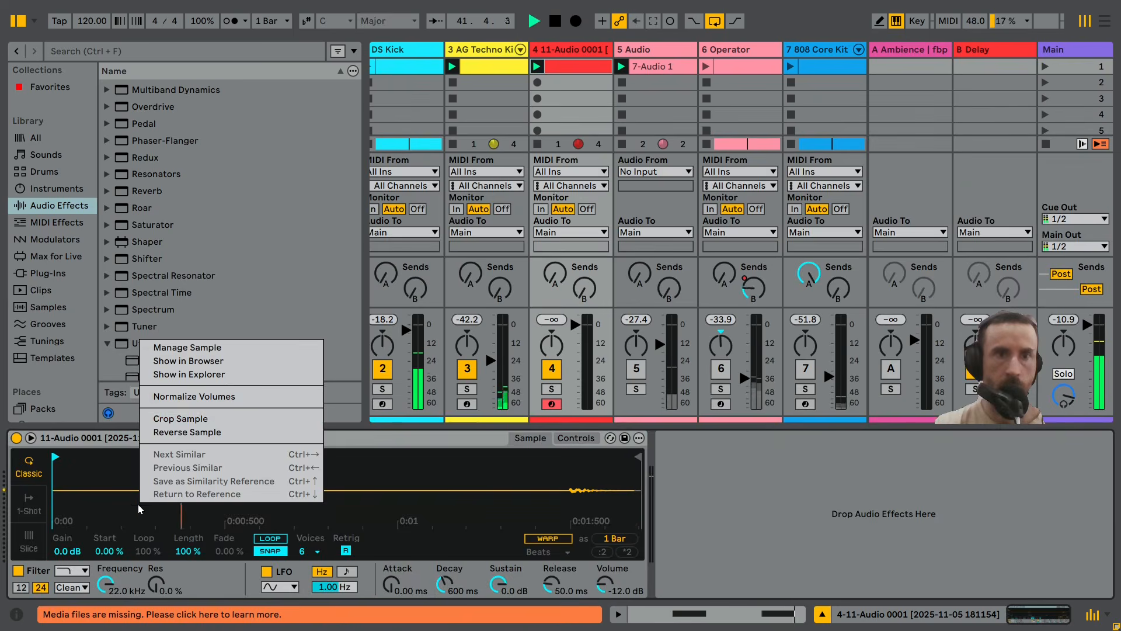
click(194, 396)
drag(52, 461, 224, 461)
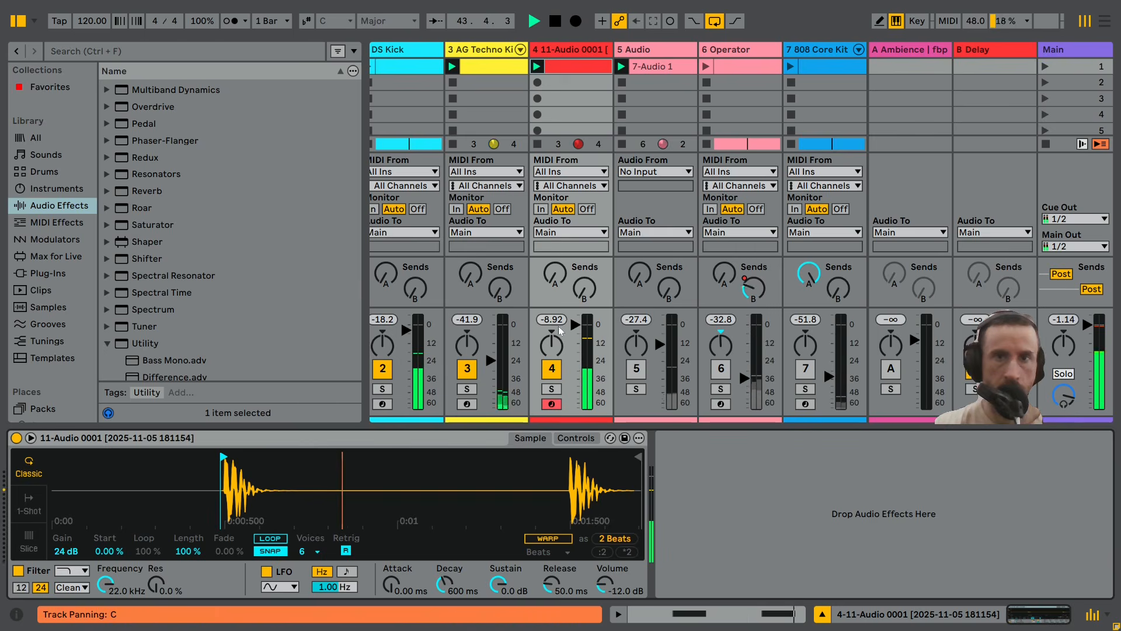
- Align the sample start precisely with the first hit's transient and lower the sampler track's volume to -23.8 dB
drag(575, 324, 576, 356)
mouse_move(225, 480)
mouse_down()
mouse_move(225, 489)
mouse_move(201, 480)
mouse_move(186, 458)
mouse_move(304, 481)
mouse_move(298, 457)
mouse_move(256, 475)
mouse_move(194, 461)
mouse_up()
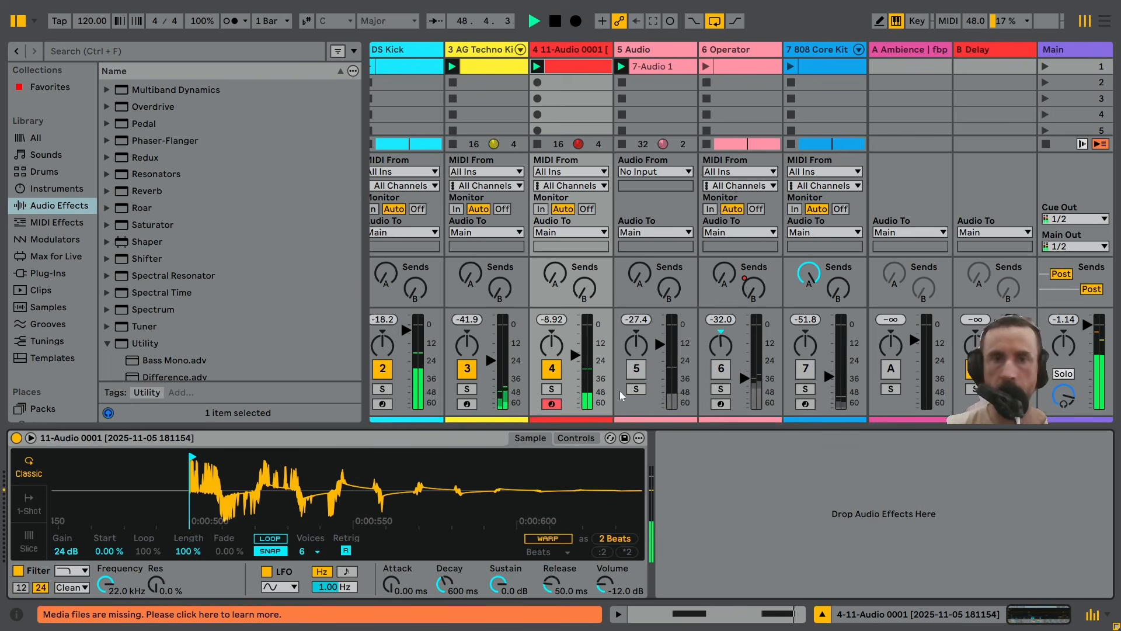
mouse_move(575, 354)
mouse_down()
mouse_move(575, 383)
mouse_move(575, 360)
mouse_up()
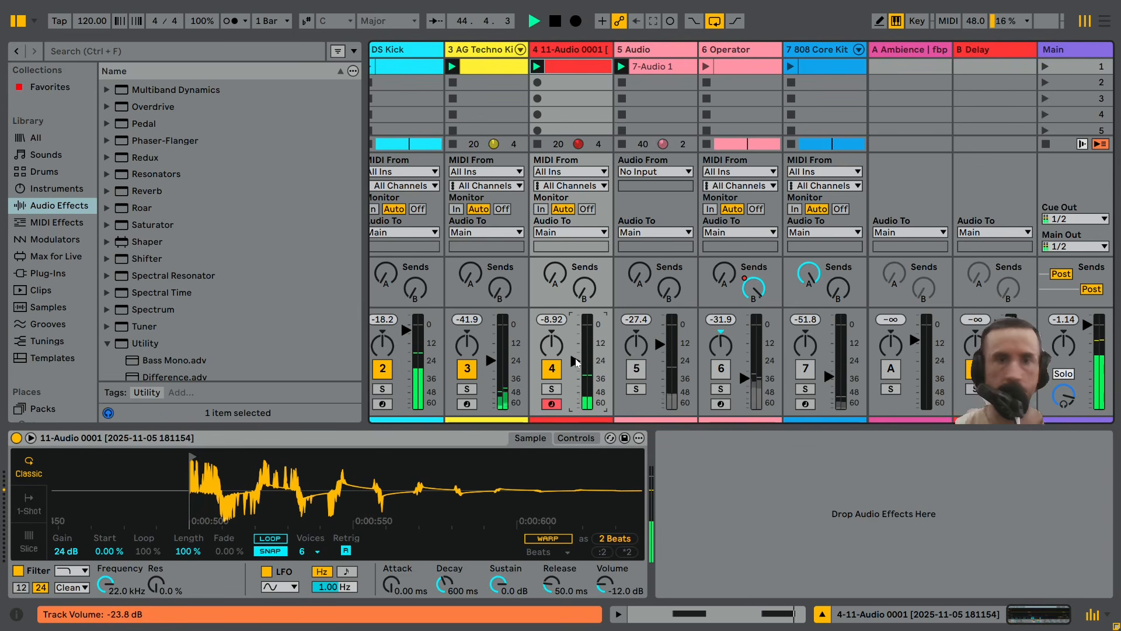